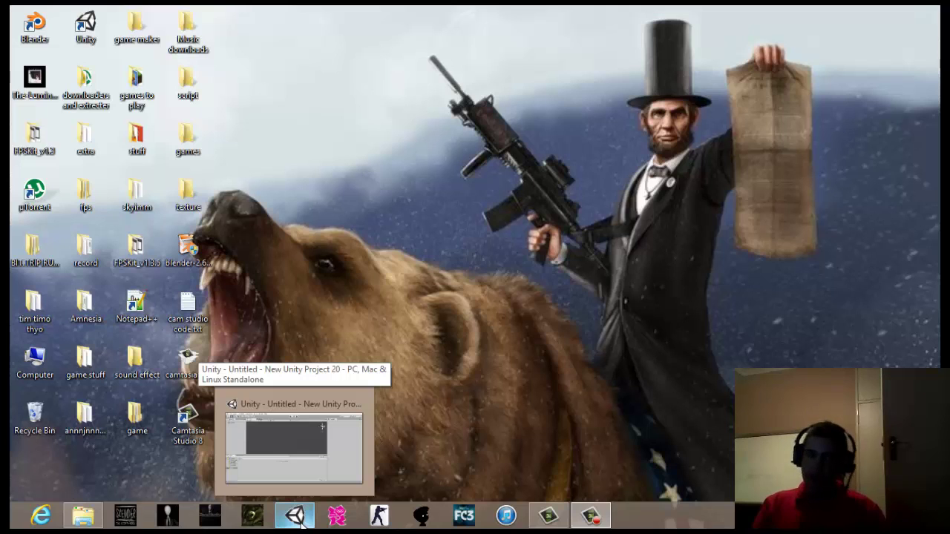
Switch to the Unity window with New Unity Project 20
{"action": "left_click", "coordinate": [301, 523]}
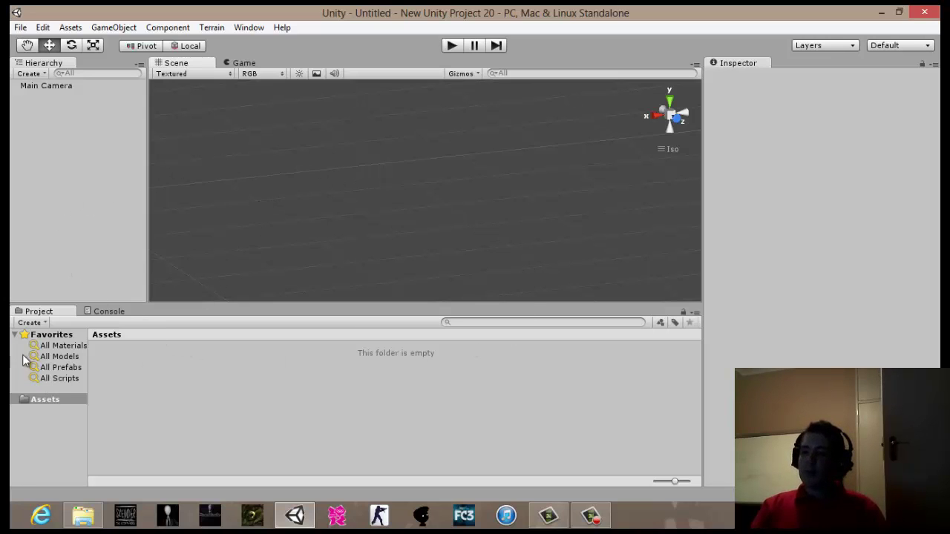
{"action": "left_click", "coordinate": [20, 27]}
{"action": "left_click", "coordinate": [49, 112]}
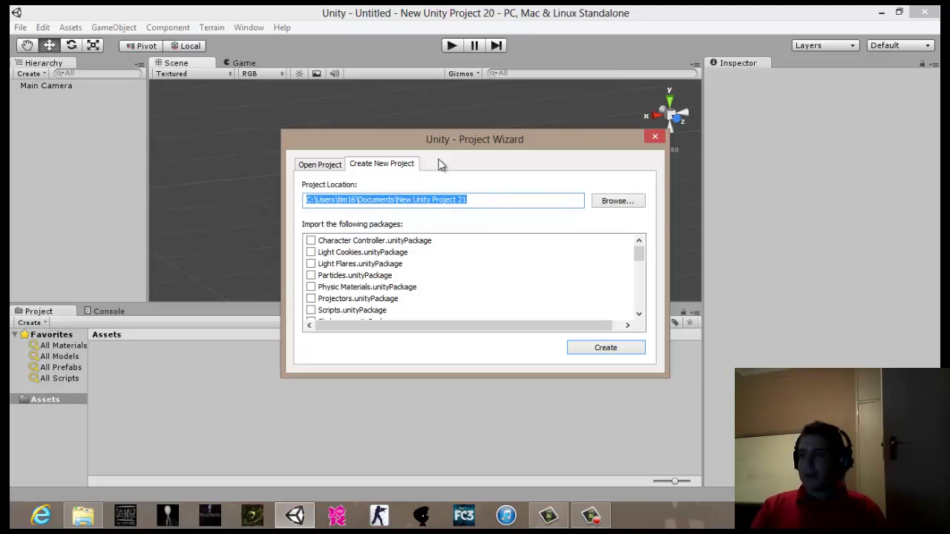
{"action": "left_click", "coordinate": [311, 241]}
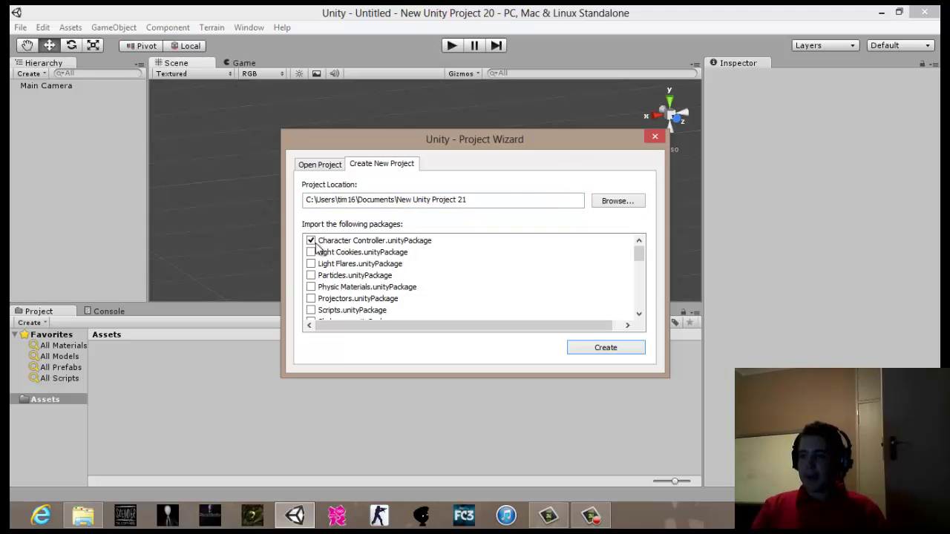
{"action": "left_click", "coordinate": [655, 137]}
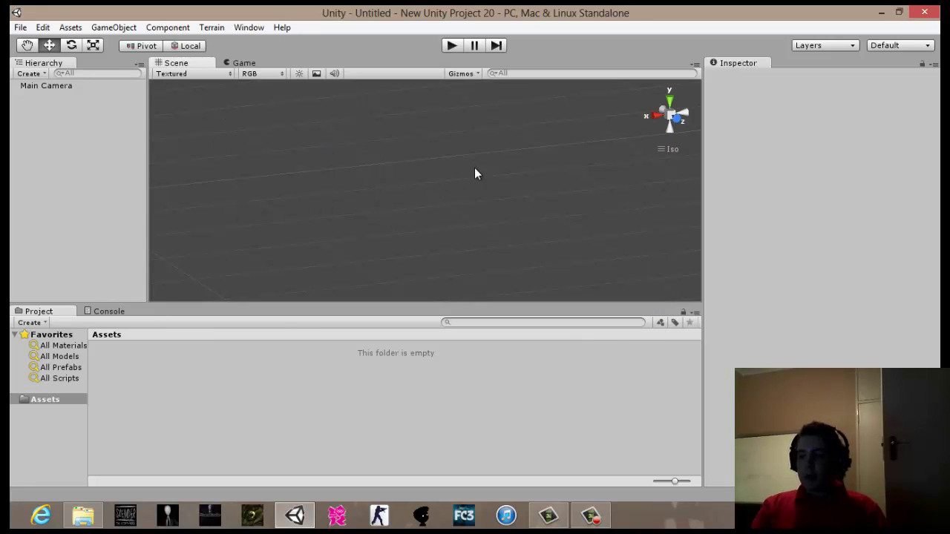
Import the complete Character Controller package into the project
{"action": "left_click", "coordinate": [71, 28]}
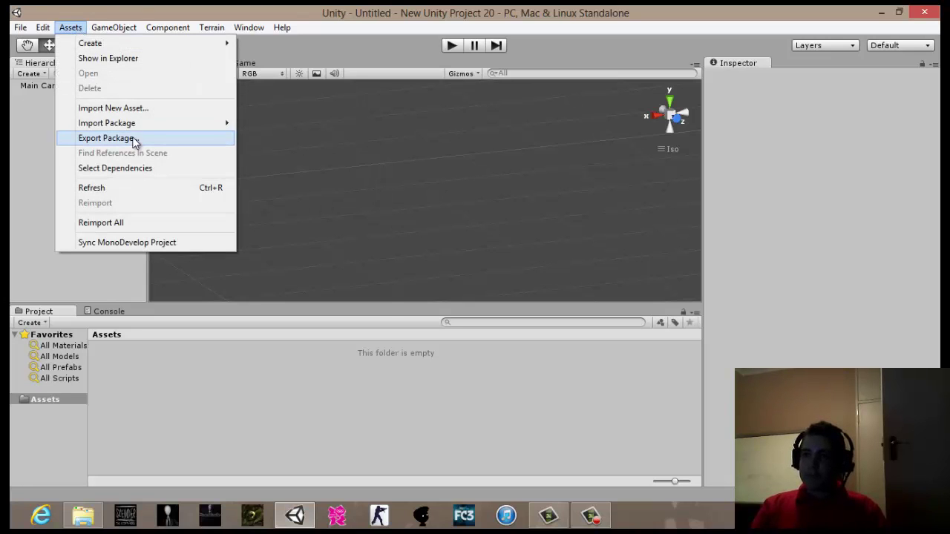
{"action": "mouse_move", "coordinate": [128, 131]}
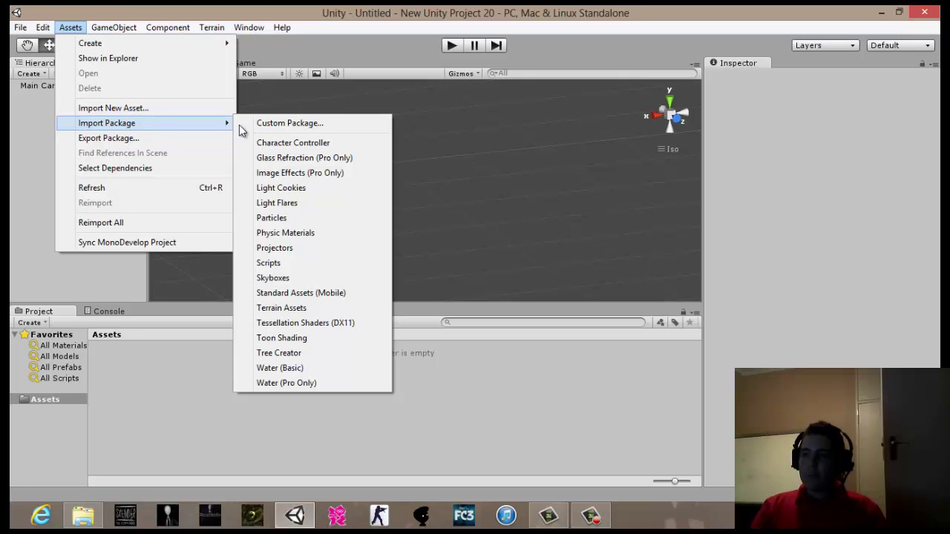
{"action": "left_click", "coordinate": [282, 143]}
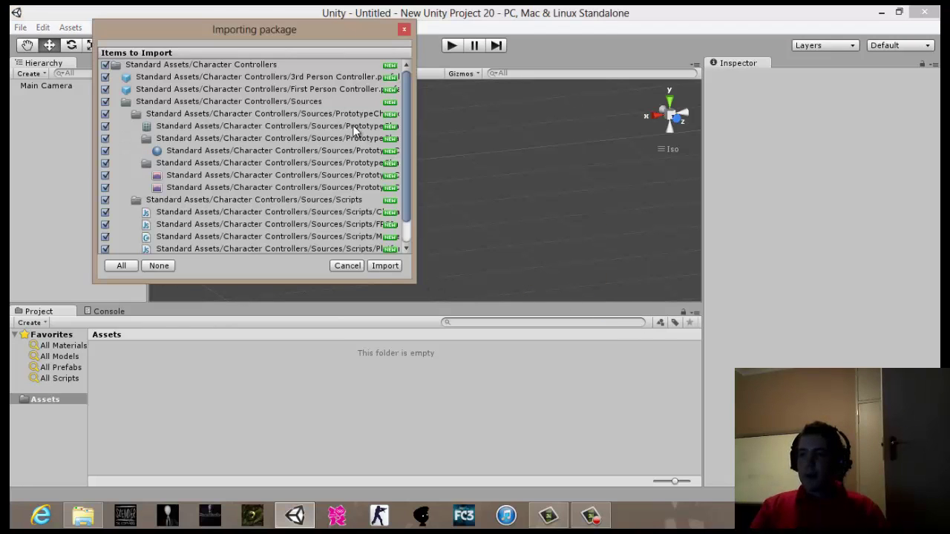
{"action": "left_click_drag", "start_coordinate": [409, 124], "coordinate": [395, 96]}
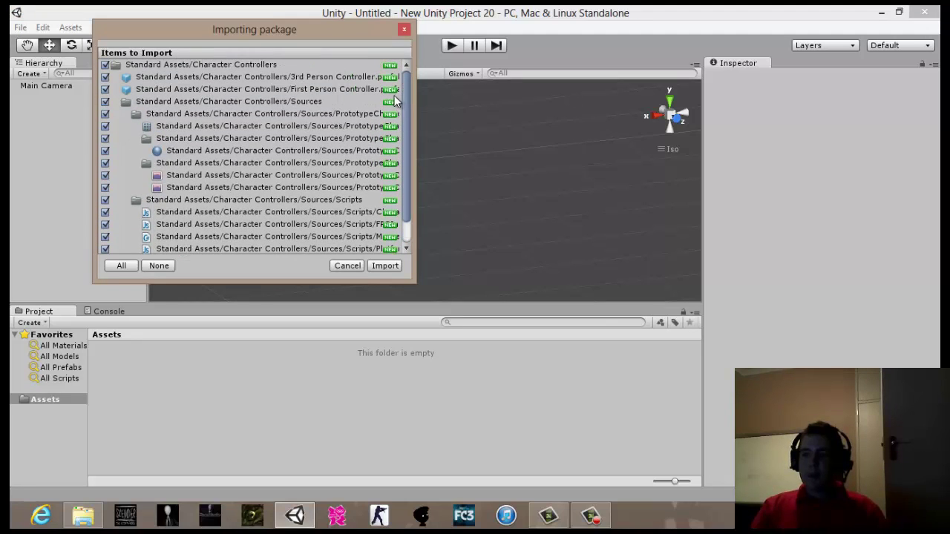
{"action": "left_click", "coordinate": [383, 266]}
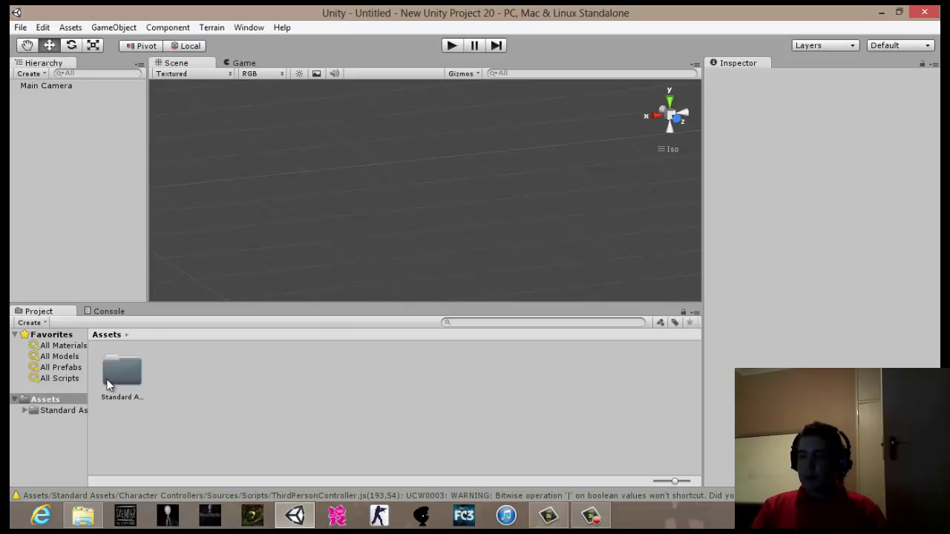
Examine the imported Character Controllers assets, including the Sources, PrototypeCharacter and Textures folders, and return to the Character Controllers folder
{"action": "double_click", "coordinate": [114, 368]}
{"action": "left_click", "coordinate": [117, 367]}
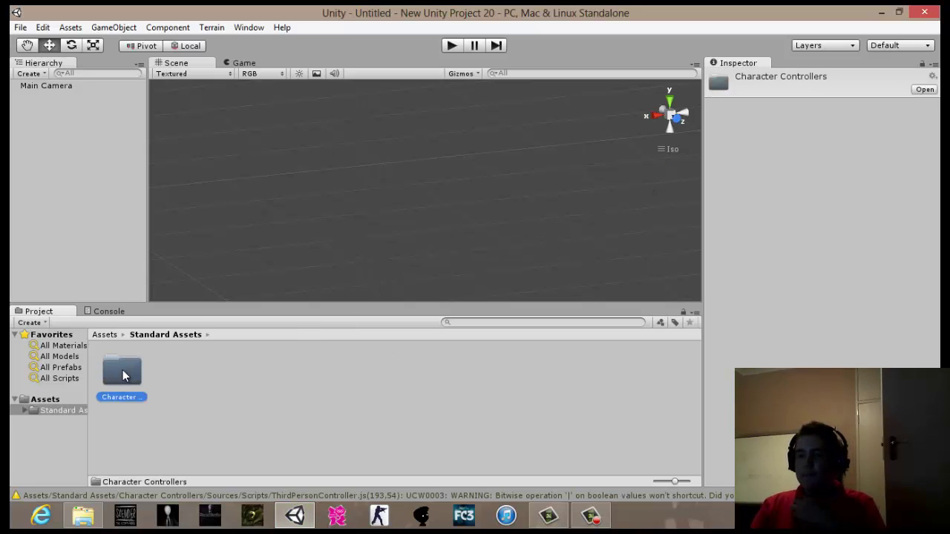
{"action": "double_click", "coordinate": [122, 369]}
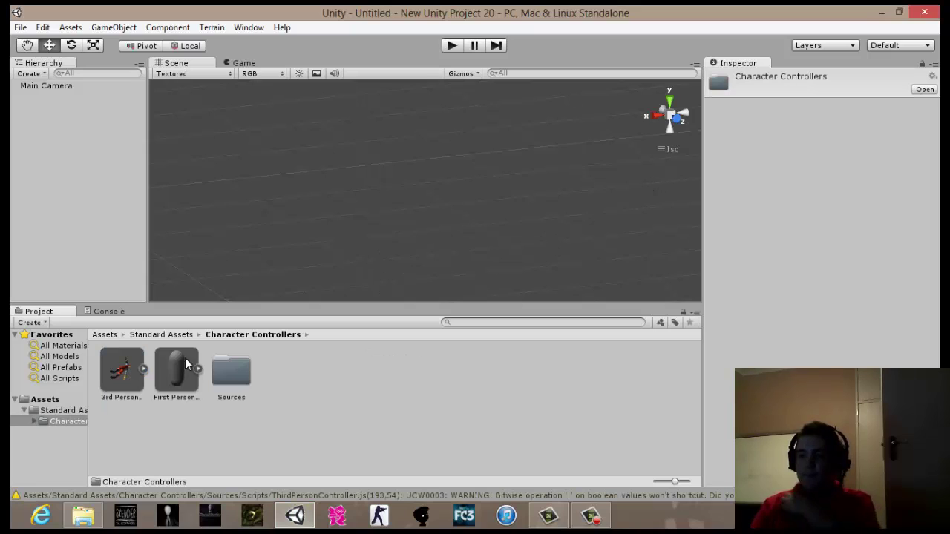
{"action": "double_click", "coordinate": [237, 366]}
{"action": "double_click", "coordinate": [125, 372]}
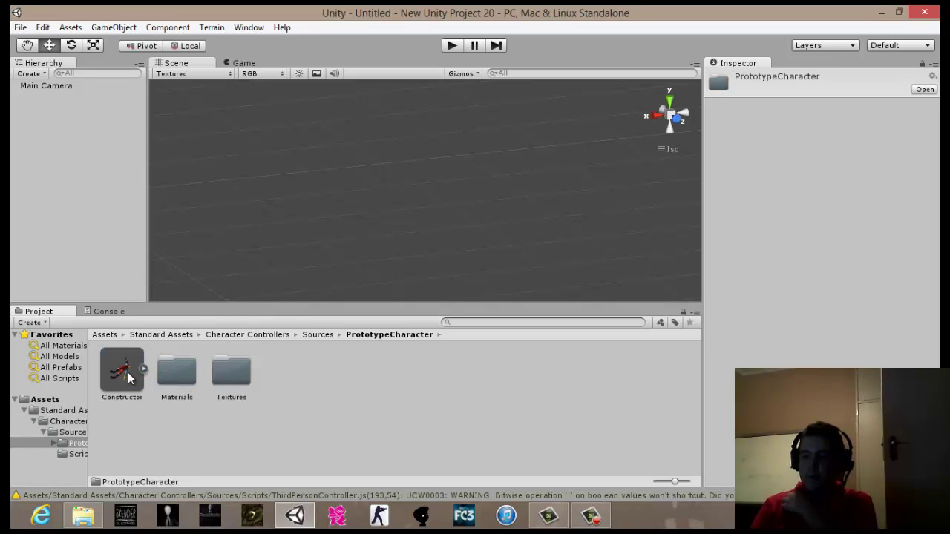
{"action": "double_click", "coordinate": [220, 371]}
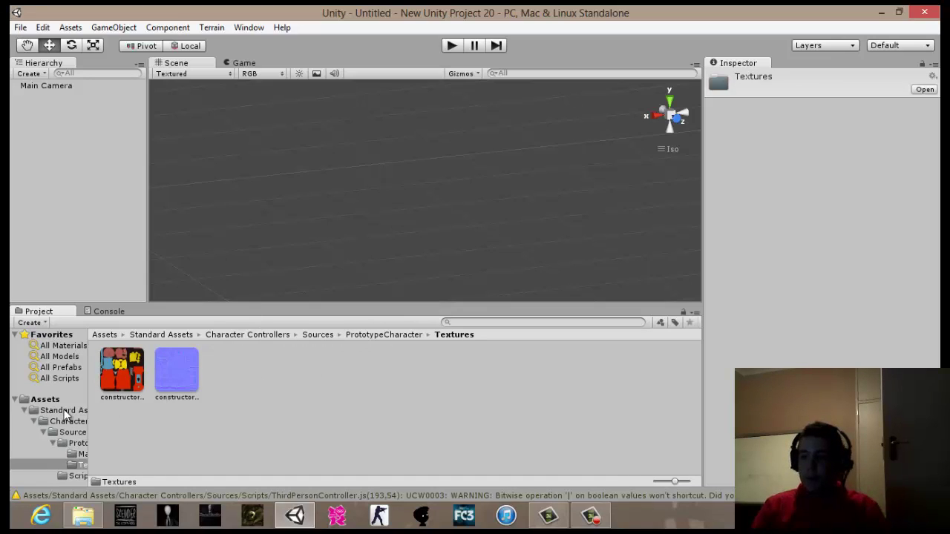
{"action": "left_click", "coordinate": [35, 421]}
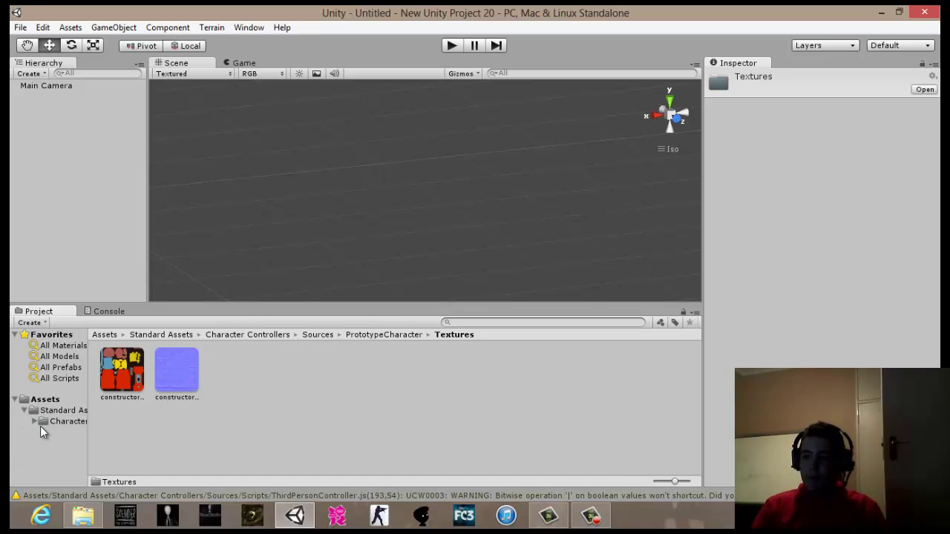
{"action": "left_click", "coordinate": [57, 420]}
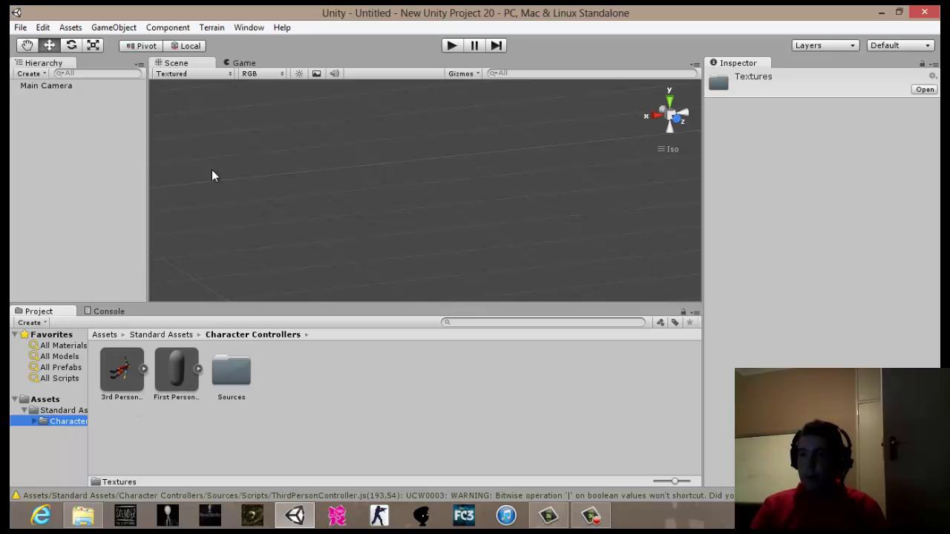
Import the complete Scripts package into the project
{"action": "left_click", "coordinate": [114, 27]}
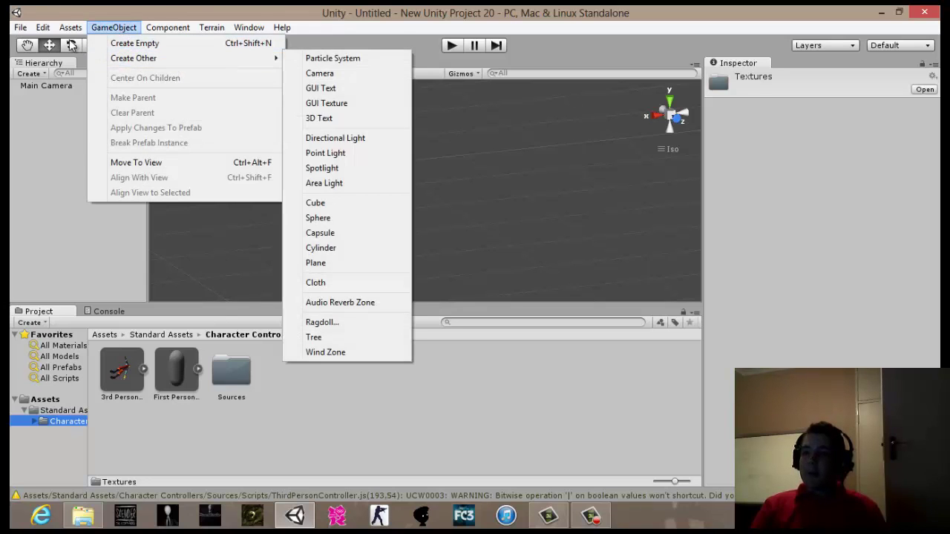
{"action": "mouse_move", "coordinate": [70, 28]}
{"action": "mouse_move", "coordinate": [137, 123]}
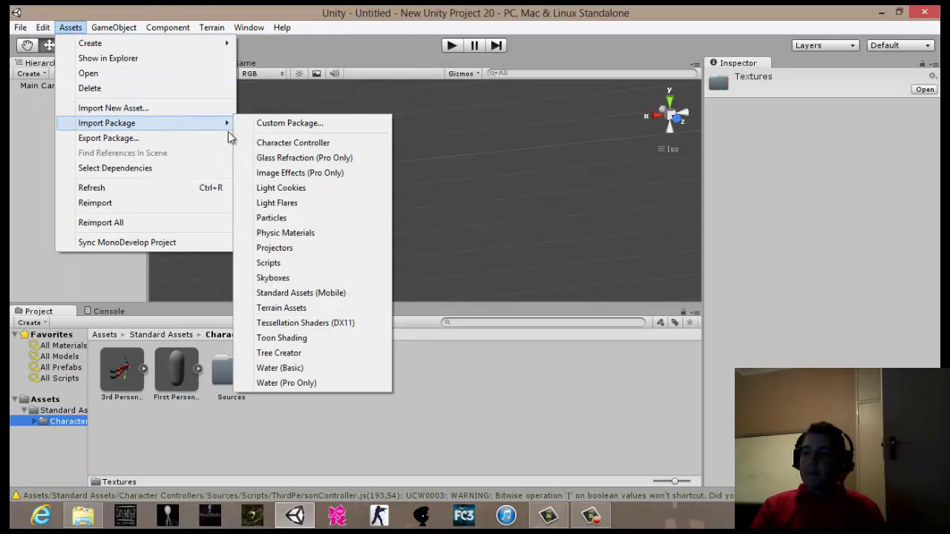
{"action": "left_click", "coordinate": [285, 268]}
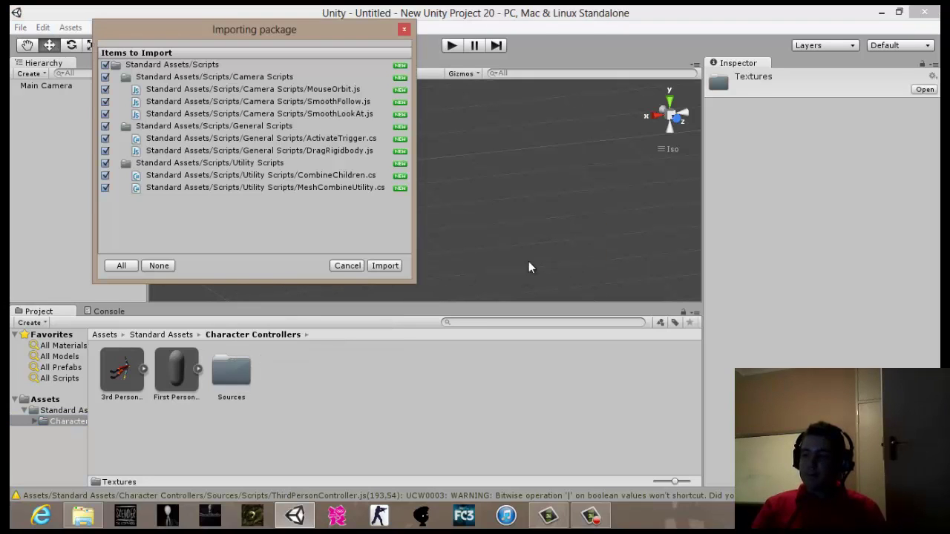
{"action": "left_click", "coordinate": [396, 267]}
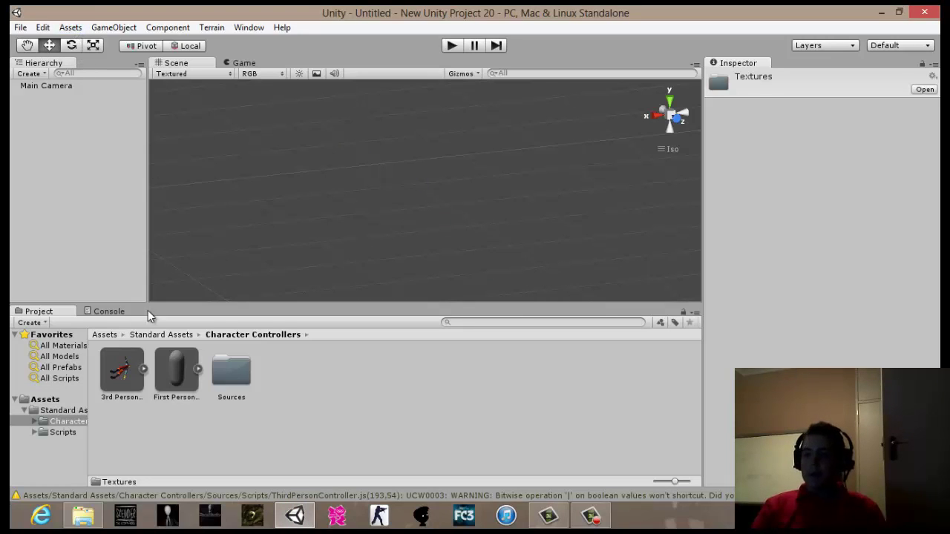
Import the complete Skyboxes package into the project
{"action": "left_click", "coordinate": [70, 27]}
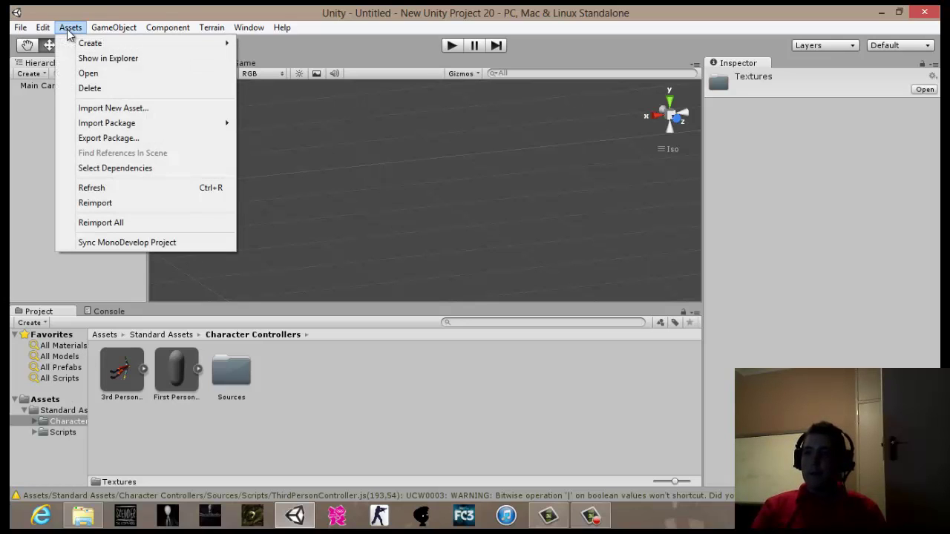
{"action": "mouse_move", "coordinate": [121, 123]}
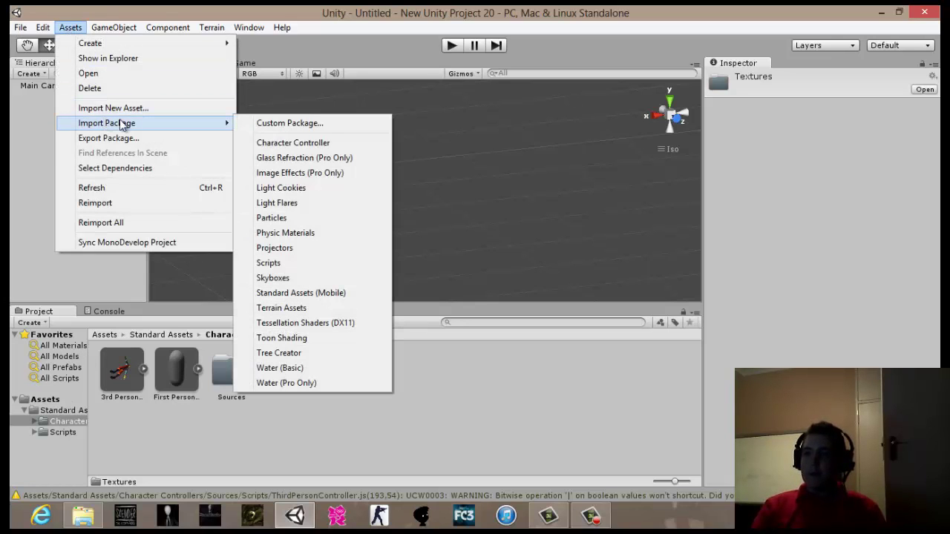
{"action": "left_click", "coordinate": [288, 280]}
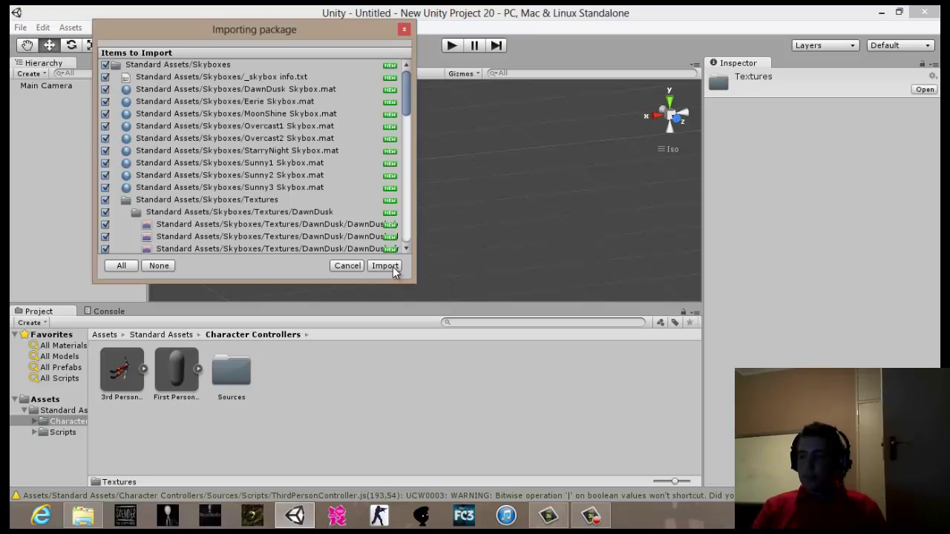
{"action": "left_click", "coordinate": [385, 267]}
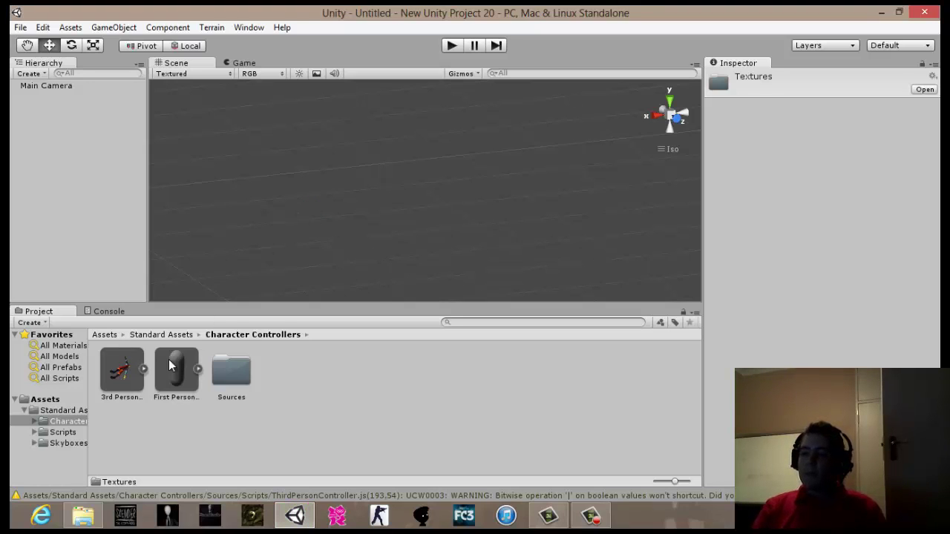
Look through the Skyboxes assets and the Eerie texture folder, and return to the Standard Assets folder
{"action": "left_click", "coordinate": [51, 444]}
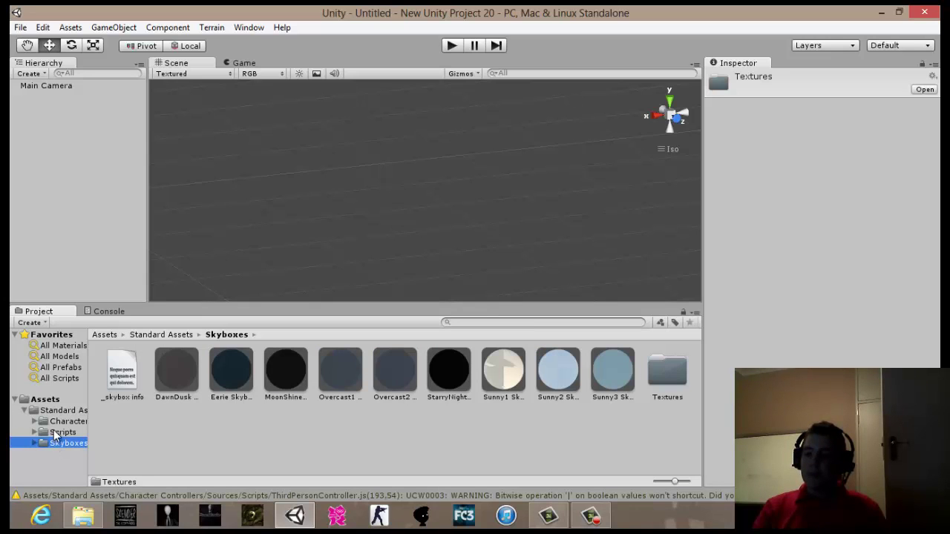
{"action": "left_click", "coordinate": [683, 372]}
{"action": "double_click", "coordinate": [683, 371]}
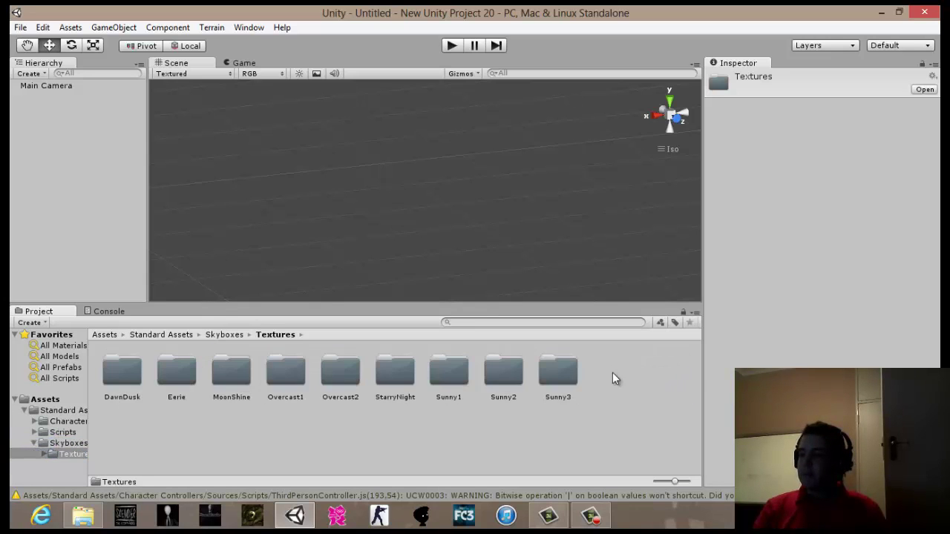
{"action": "double_click", "coordinate": [182, 380]}
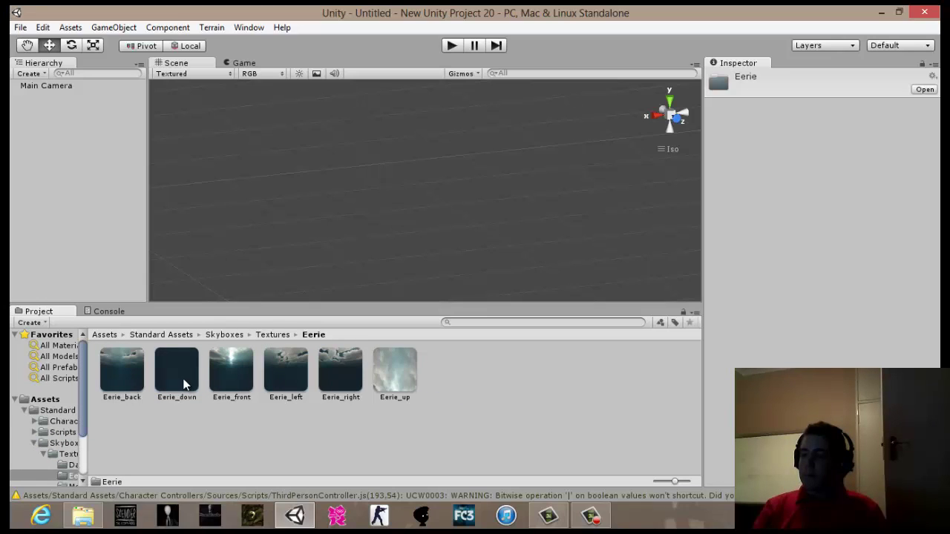
{"action": "left_click", "coordinate": [26, 410]}
{"action": "left_click", "coordinate": [42, 410]}
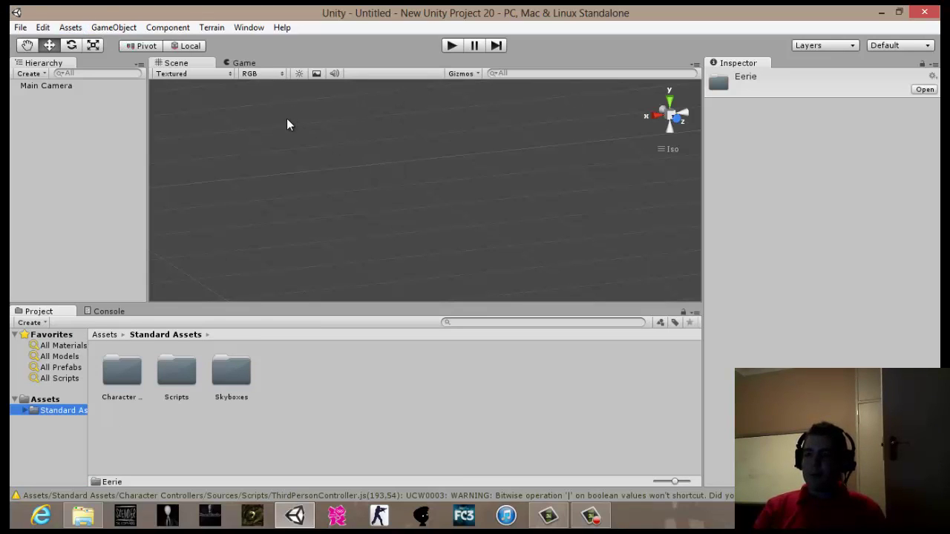
Create a cube game object in the scene
{"action": "left_click", "coordinate": [114, 27]}
{"action": "mouse_move", "coordinate": [186, 58]}
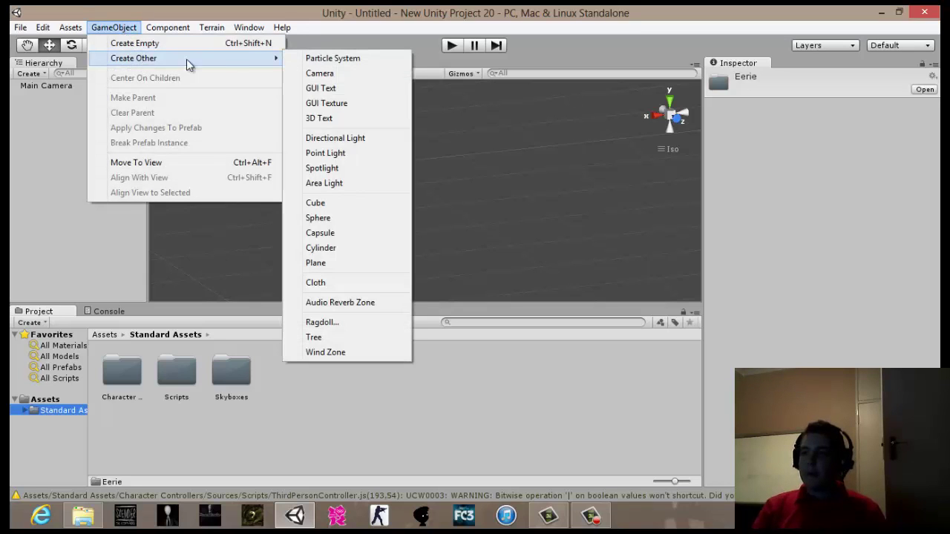
{"action": "left_click", "coordinate": [346, 206]}
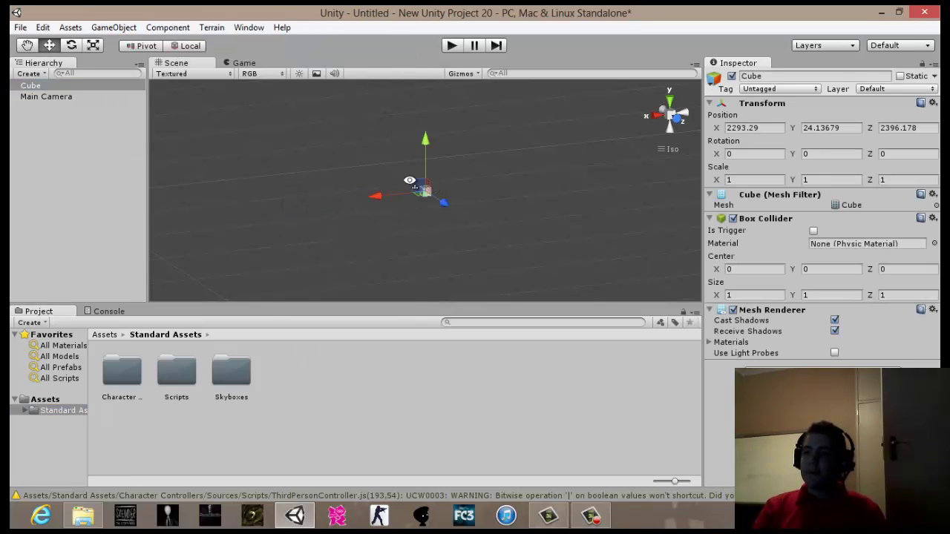
Scale the cube into a thin, wide floor slab of about 4.76 in X, 0.07 in Y and 4.51 in Z
{"action": "key", "text": "f"}
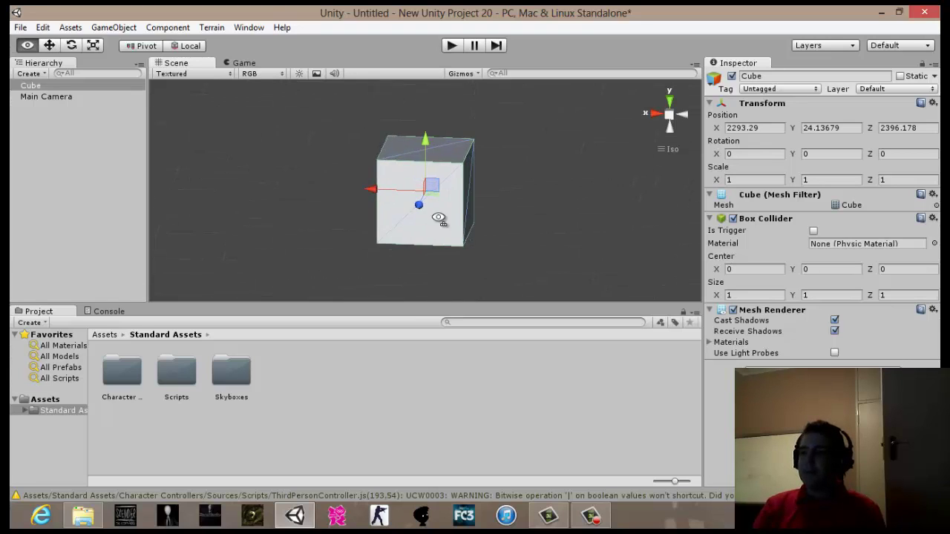
{"action": "left_click_drag", "start_coordinate": [438, 219], "coordinate": [153, 223], "text": "alt"}
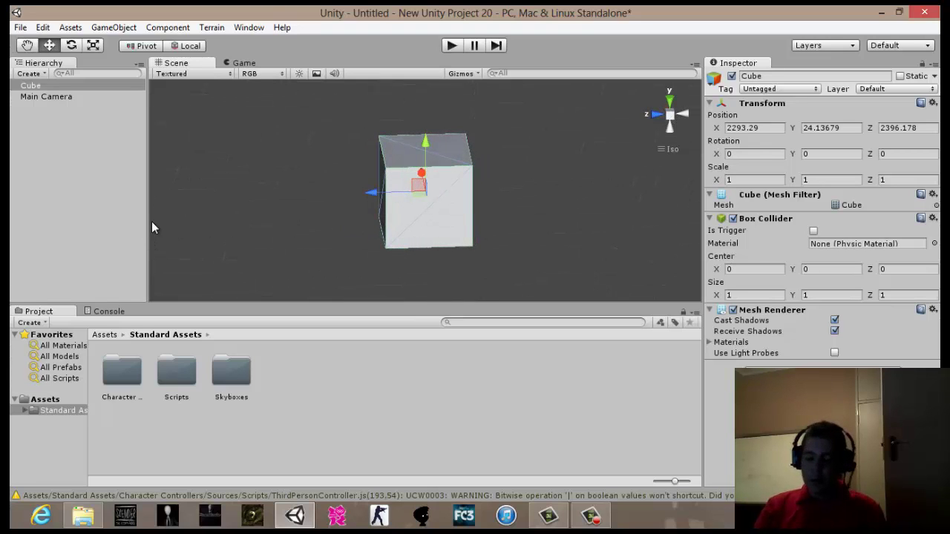
{"action": "key", "text": "r"}
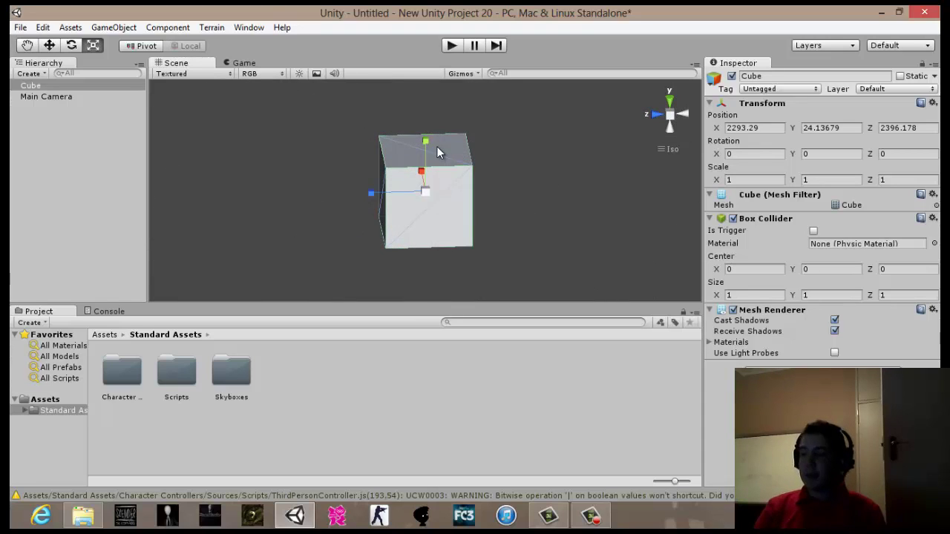
{"action": "left_click_drag", "start_coordinate": [426, 142], "coordinate": [521, 162]}
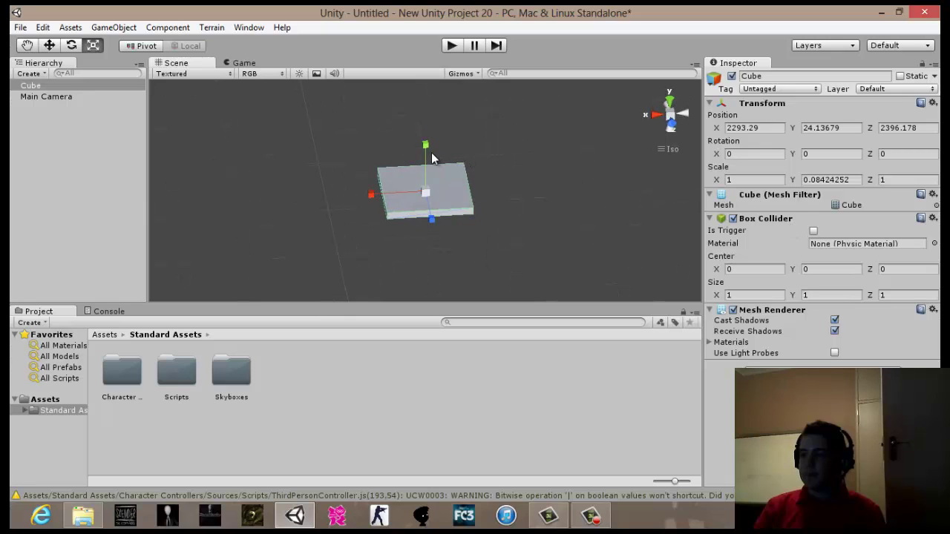
{"action": "left_click_drag", "start_coordinate": [427, 149], "coordinate": [427, 152]}
{"action": "left_click_drag", "start_coordinate": [361, 194], "coordinate": [592, 222]}
{"action": "left_click_drag", "start_coordinate": [480, 199], "coordinate": [425, 150]}
{"action": "left_click_drag", "start_coordinate": [515, 217], "coordinate": [248, 216], "text": "alt"}
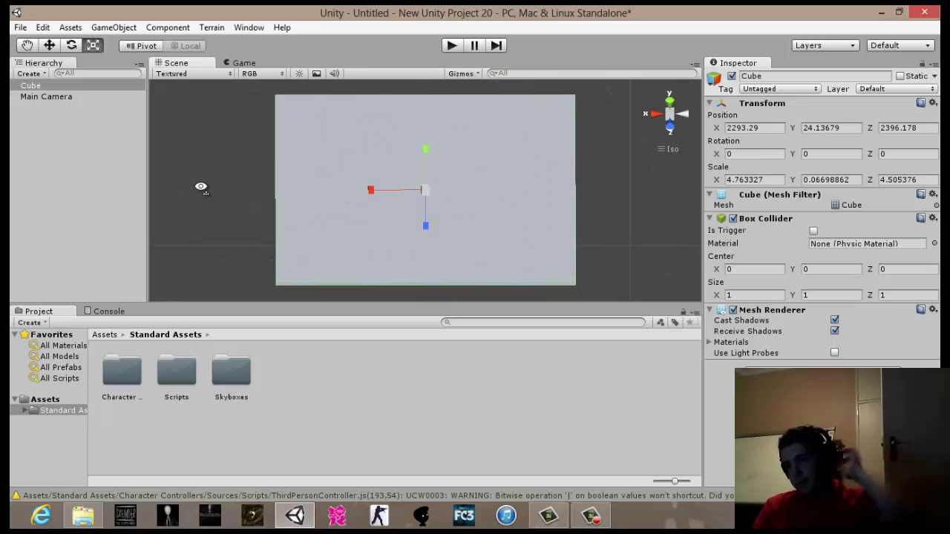
{"action": "left_click_drag", "start_coordinate": [201, 187], "coordinate": [378, 197], "text": "alt"}
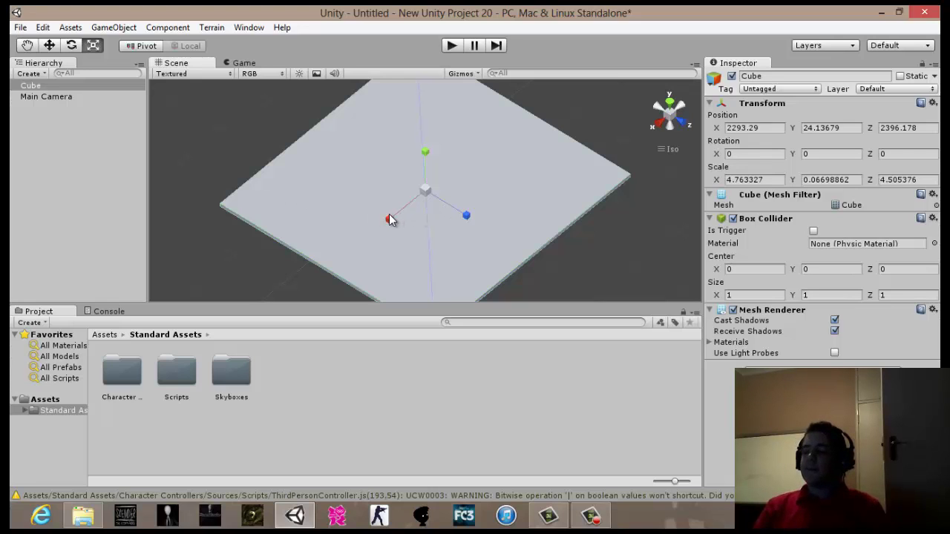
Shrink the floor slab to about 2.07 in X and 1.89 in Z and place a First Person Controller on it
{"action": "mouse_move", "coordinate": [391, 220]}
{"action": "left_mouse_down"}
{"action": "mouse_move", "coordinate": [411, 208]}
{"action": "mouse_move", "coordinate": [458, 215]}
{"action": "mouse_move", "coordinate": [401, 211]}
{"action": "left_mouse_up"}
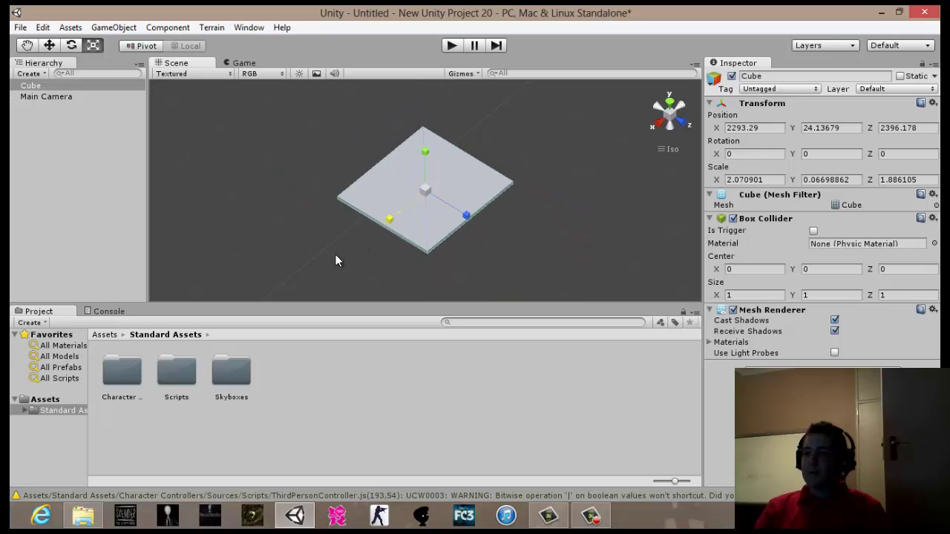
{"action": "double_click", "coordinate": [117, 376]}
{"action": "left_click_drag", "start_coordinate": [173, 369], "coordinate": [368, 238]}
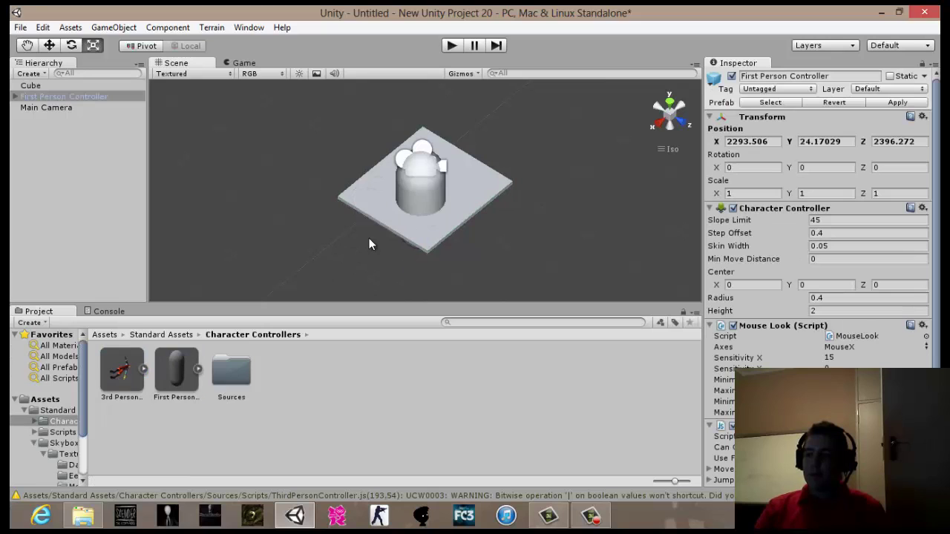
Delete the Main Camera from the scene
{"action": "left_click", "coordinate": [54, 108]}
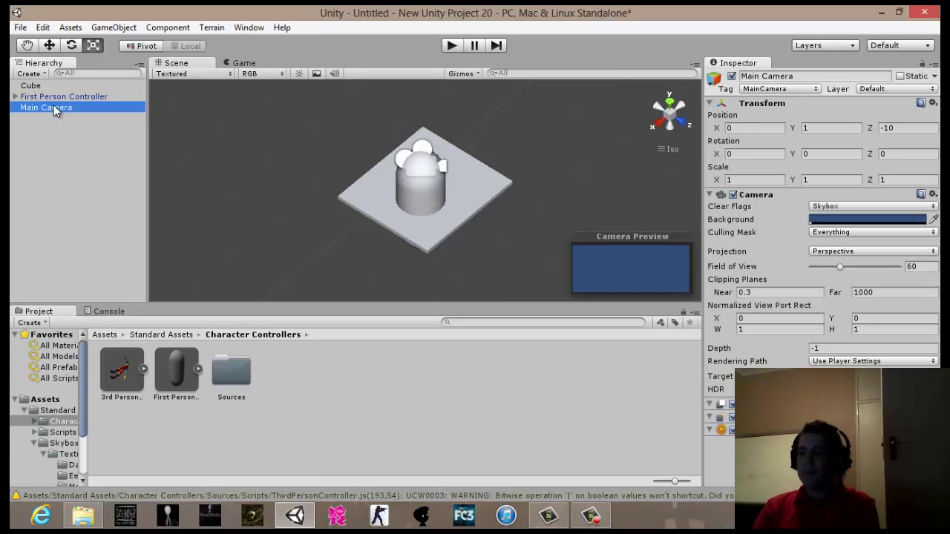
{"action": "key", "text": "Delete"}
Raise the First Person Controller above the slab to about 25.20 in Y
{"action": "left_click", "coordinate": [427, 202]}
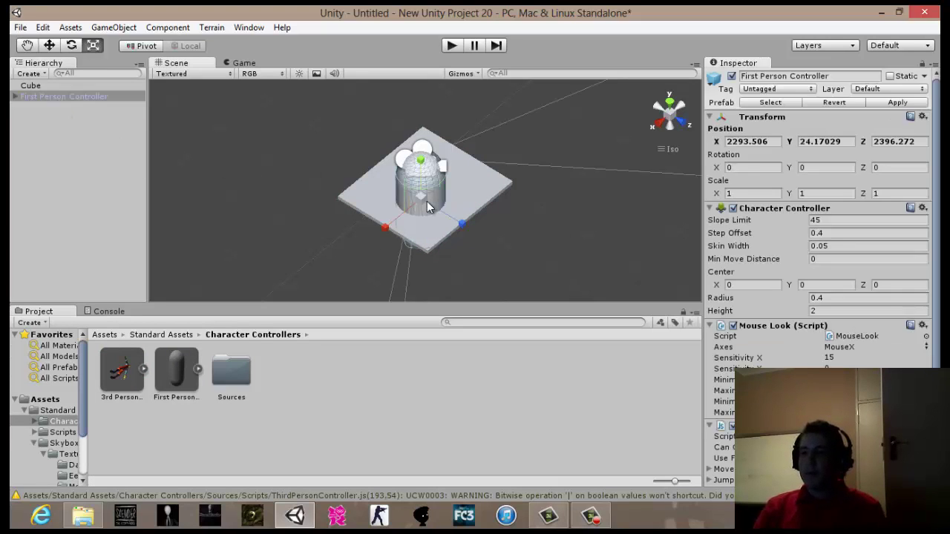
{"action": "key", "text": "w"}
{"action": "left_click_drag", "start_coordinate": [422, 182], "coordinate": [412, 125]}
Scale the First Person Controller uniformly to about 0.74 and lower it to about 24.87 in Y
{"action": "key", "text": "r"}
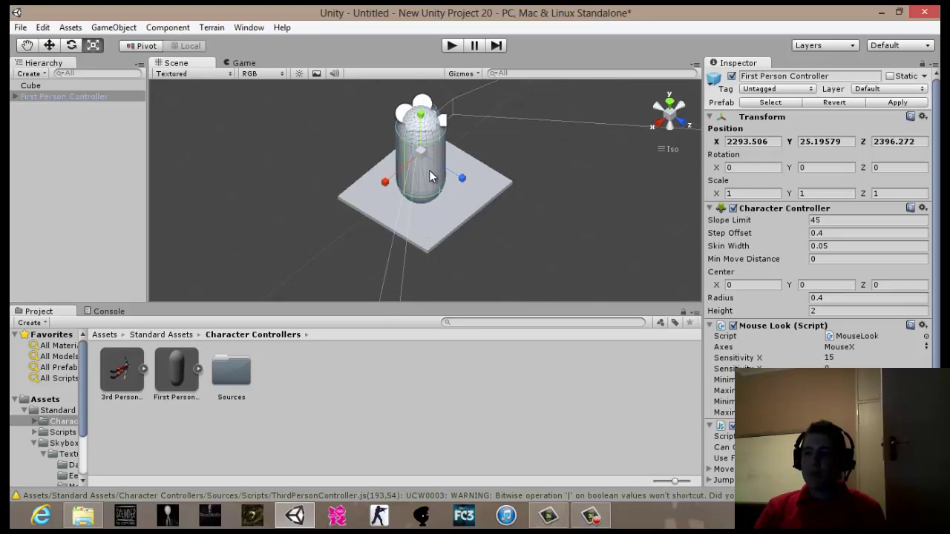
{"action": "left_click_drag", "start_coordinate": [426, 158], "coordinate": [418, 149]}
{"action": "key", "text": "w"}
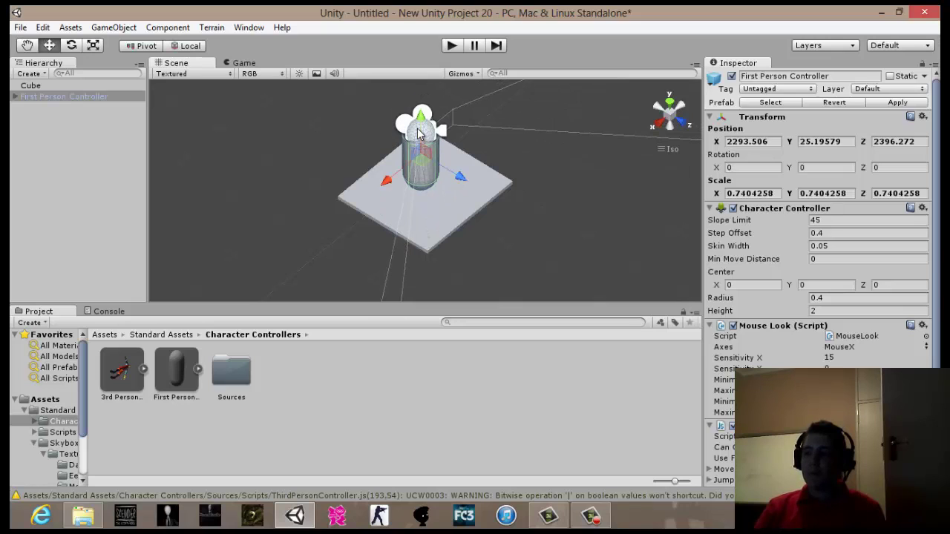
{"action": "left_click", "coordinate": [418, 134]}
{"action": "left_click", "coordinate": [423, 153]}
{"action": "left_click", "coordinate": [423, 153]}
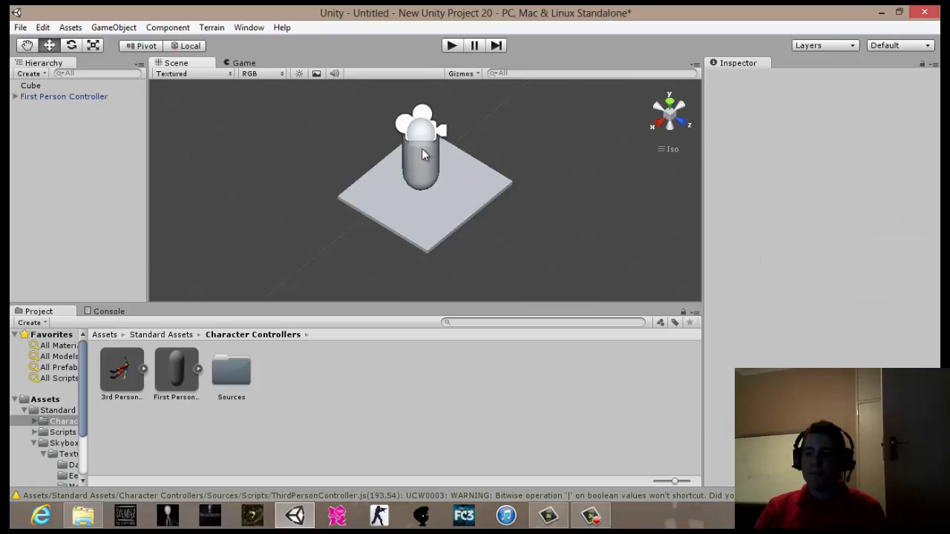
{"action": "left_click", "coordinate": [423, 152]}
{"action": "left_click_drag", "start_coordinate": [419, 134], "coordinate": [256, 45]}
{"action": "left_click_drag", "start_coordinate": [566, 284], "coordinate": [484, 282], "text": "alt"}
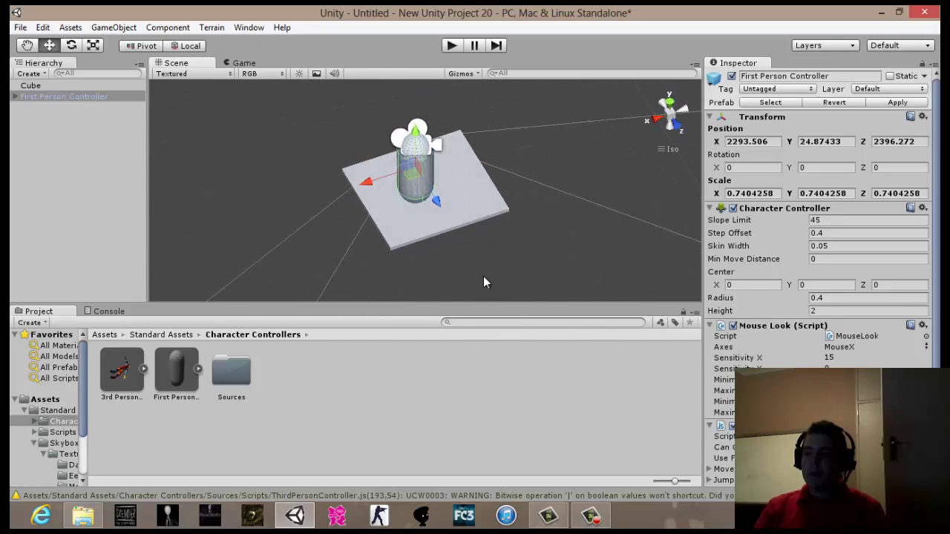
Enlarge the floor slab to about 4.31 in X and 3.78 in Z
{"action": "left_click", "coordinate": [449, 225]}
{"action": "key", "text": "r"}
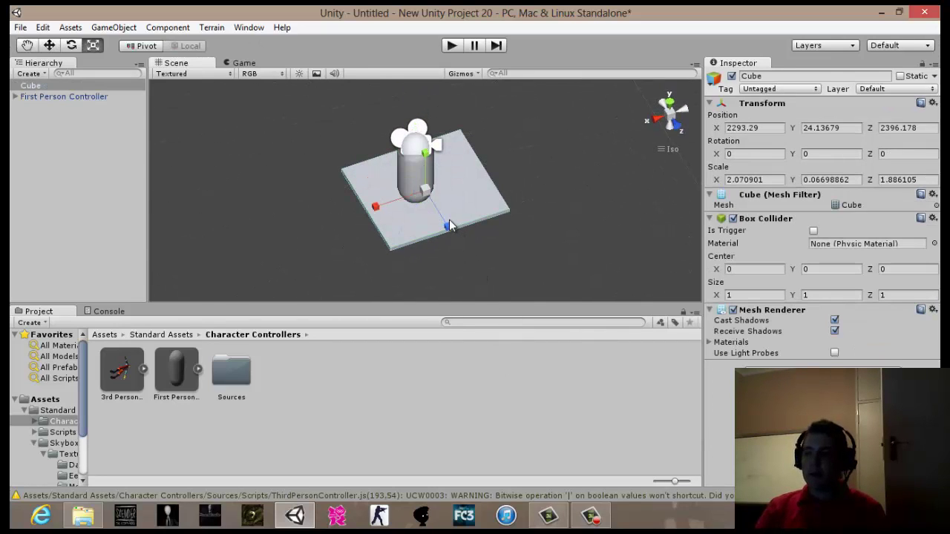
{"action": "left_click_drag", "start_coordinate": [376, 209], "coordinate": [322, 226]}
{"action": "left_click_drag", "start_coordinate": [446, 229], "coordinate": [469, 265]}
{"action": "left_click", "coordinate": [258, 254]}
Play-test the scene to check whether the controller stands on the floor, and stop the game
{"action": "left_click_drag", "start_coordinate": [259, 253], "coordinate": [458, 200], "text": "alt"}
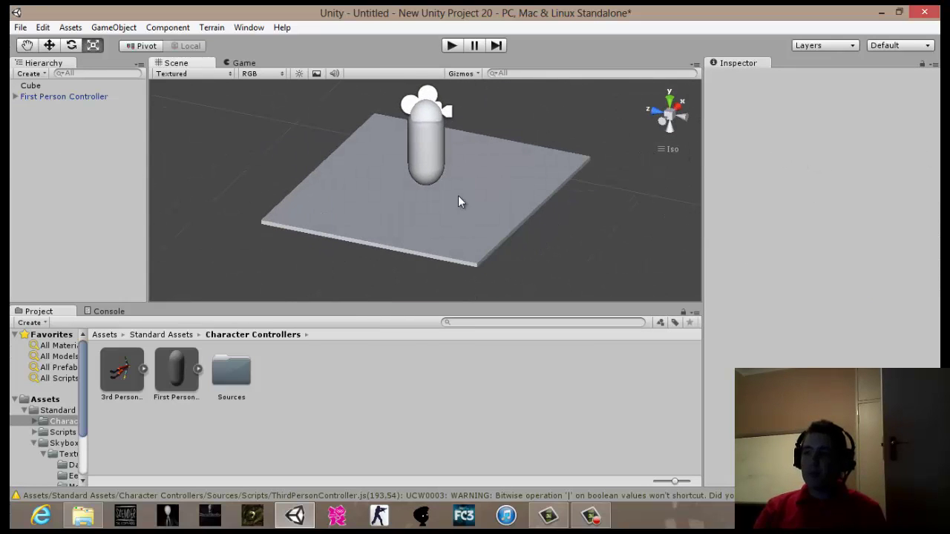
{"action": "left_click", "coordinate": [451, 46]}
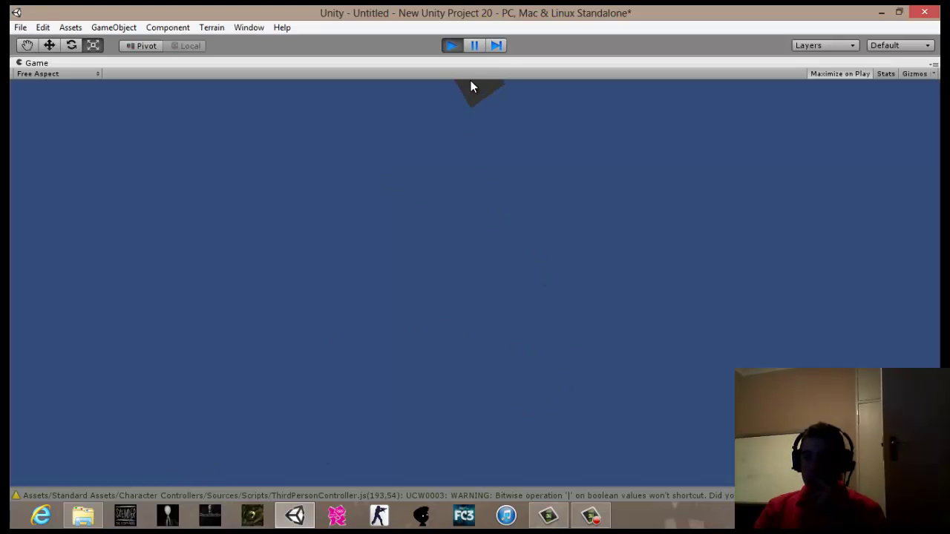
{"action": "left_click", "coordinate": [452, 46]}
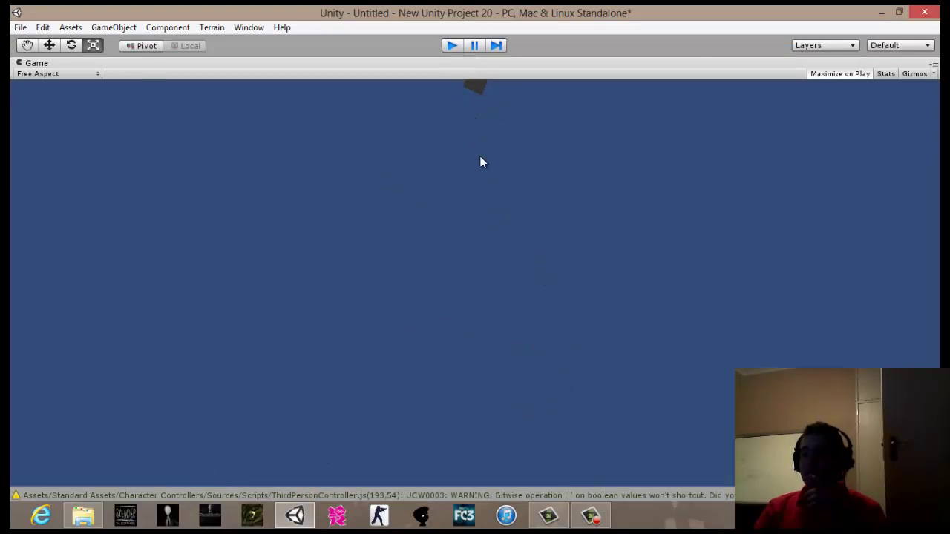
Raise the First Person Controller to about 24.97 in Y and play-test the scene again
{"action": "left_click_drag", "start_coordinate": [656, 124], "coordinate": [734, 215], "text": "alt"}
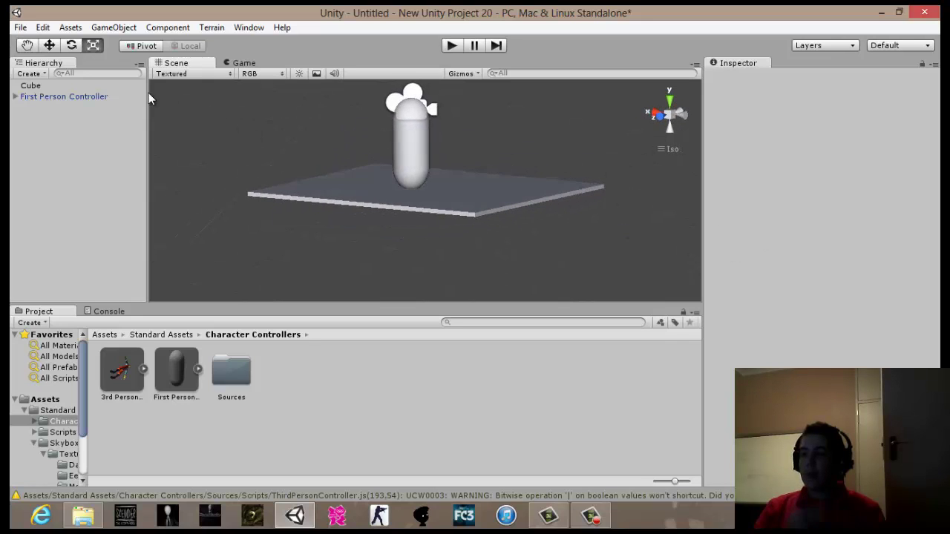
{"action": "left_click", "coordinate": [79, 98]}
{"action": "key", "text": "w"}
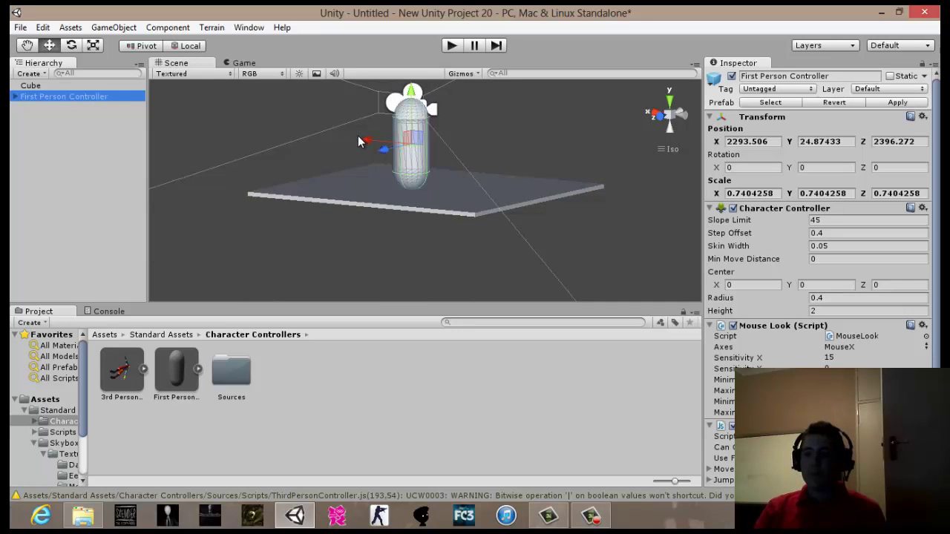
{"action": "left_click_drag", "start_coordinate": [401, 104], "coordinate": [406, 90]}
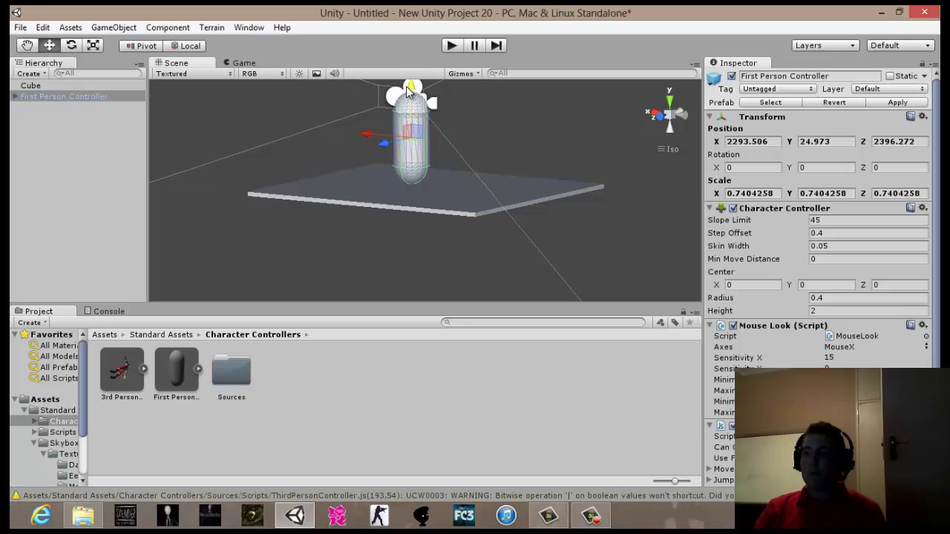
{"action": "left_click", "coordinate": [450, 46]}
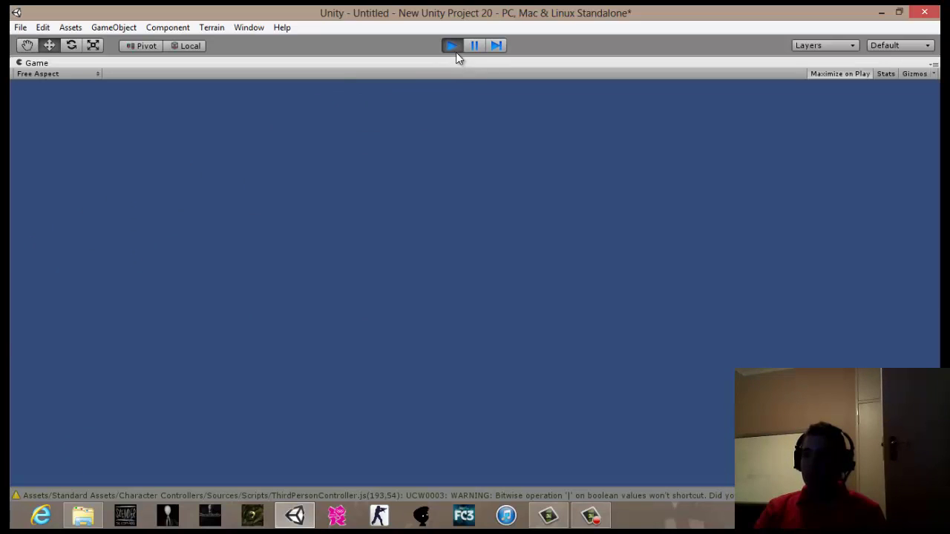
{"action": "left_click", "coordinate": [454, 47]}
Duplicate the floor slab and move the copy along X to about 2289.02, extending the floor
{"action": "left_click_drag", "start_coordinate": [452, 201], "coordinate": [84, 292], "text": "alt"}
{"action": "left_click", "coordinate": [366, 246]}
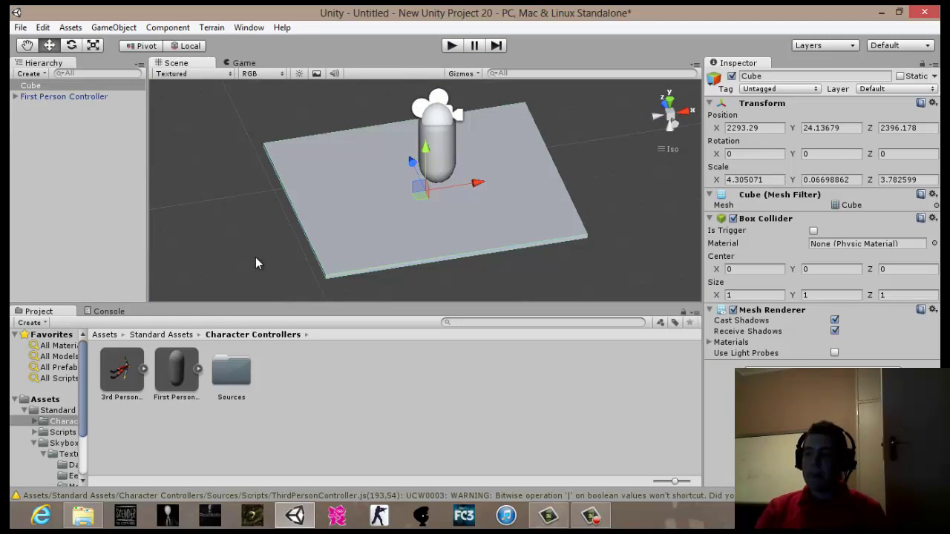
{"action": "left_click_drag", "start_coordinate": [238, 256], "coordinate": [365, 268], "text": "alt"}
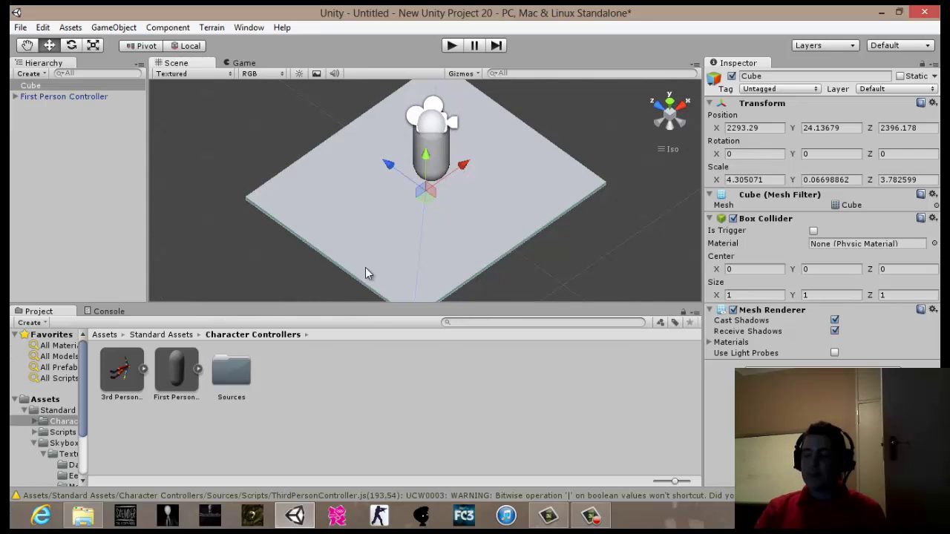
{"action": "key", "text": "ctrl+d"}
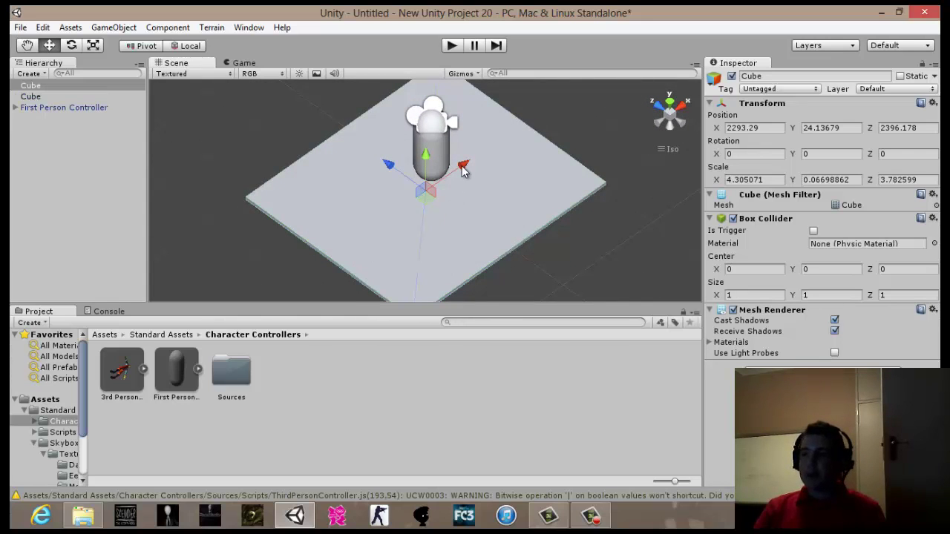
{"action": "left_click_drag", "start_coordinate": [462, 170], "coordinate": [259, 288]}
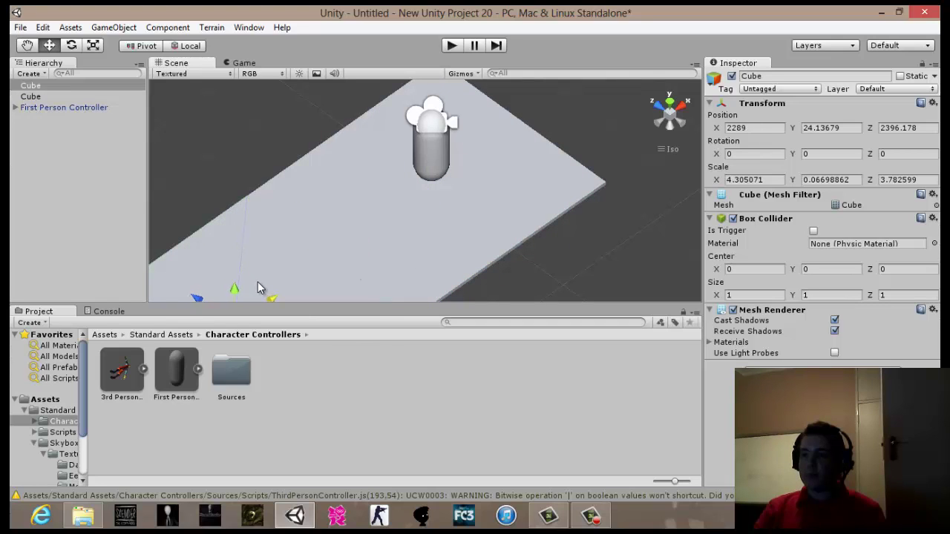
Narrow the duplicated slab to about 1.96 in Z to form a corridor
{"action": "key", "text": "r"}
{"action": "scroll", "coordinate": [255, 274], "scroll_direction": "down", "scroll_amount": 1}
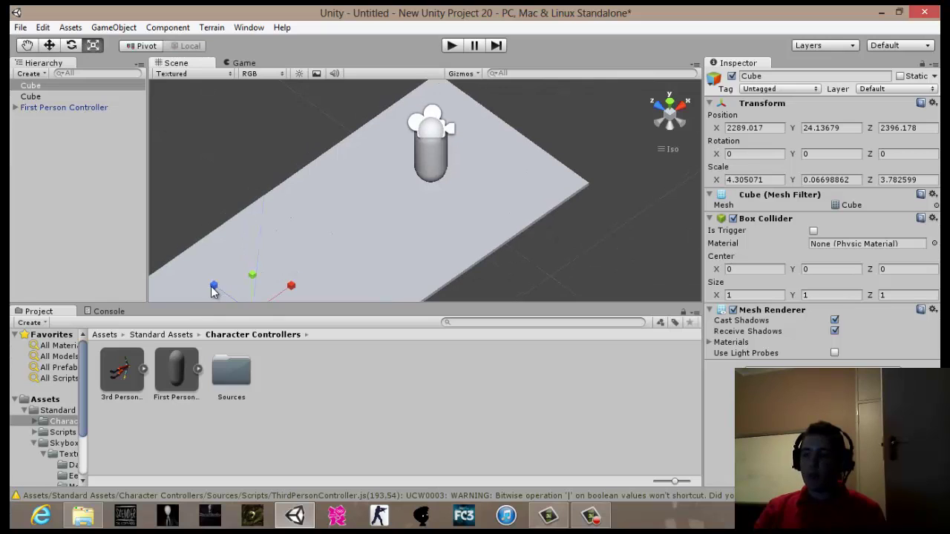
{"action": "left_click_drag", "start_coordinate": [214, 291], "coordinate": [232, 294]}
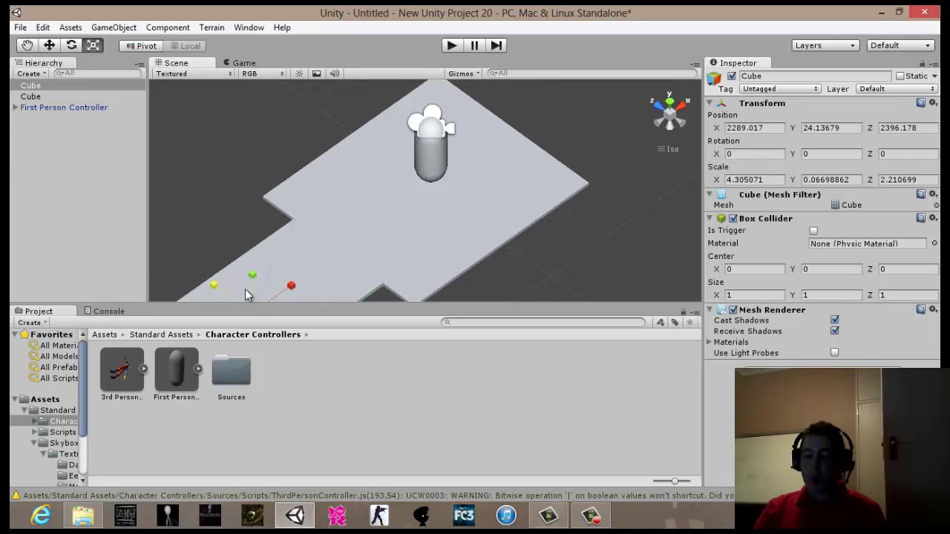
{"action": "key", "text": "f"}
{"action": "left_click_drag", "start_coordinate": [362, 204], "coordinate": [680, 202], "text": "alt"}
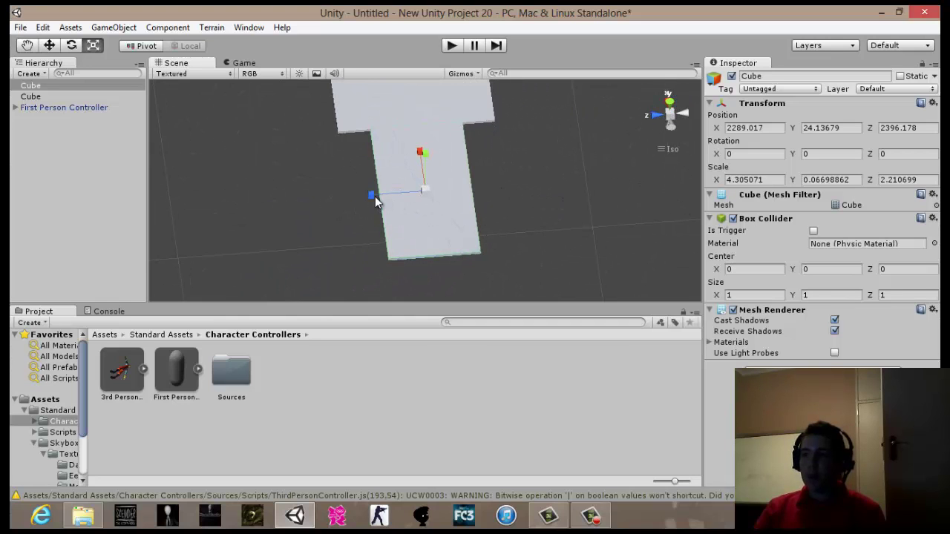
{"action": "left_click_drag", "start_coordinate": [376, 201], "coordinate": [394, 188]}
{"action": "left_click", "coordinate": [540, 269]}
Duplicate the corridor slab and move the copy along X to about 2284.71, past the corridor's far end
{"action": "left_click_drag", "start_coordinate": [540, 270], "coordinate": [779, 304], "text": "alt"}
{"action": "left_click", "coordinate": [438, 225]}
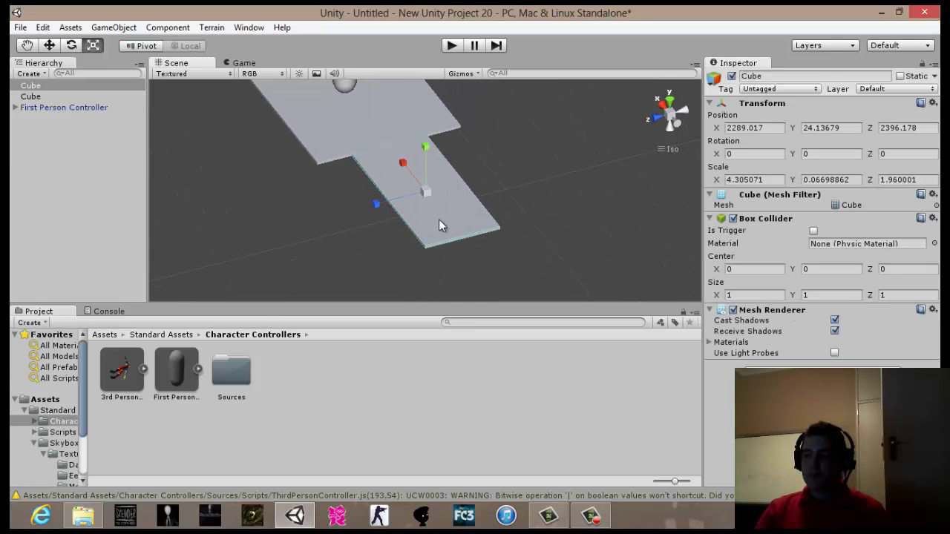
{"action": "key", "text": "ctrl+d"}
{"action": "key", "text": "w"}
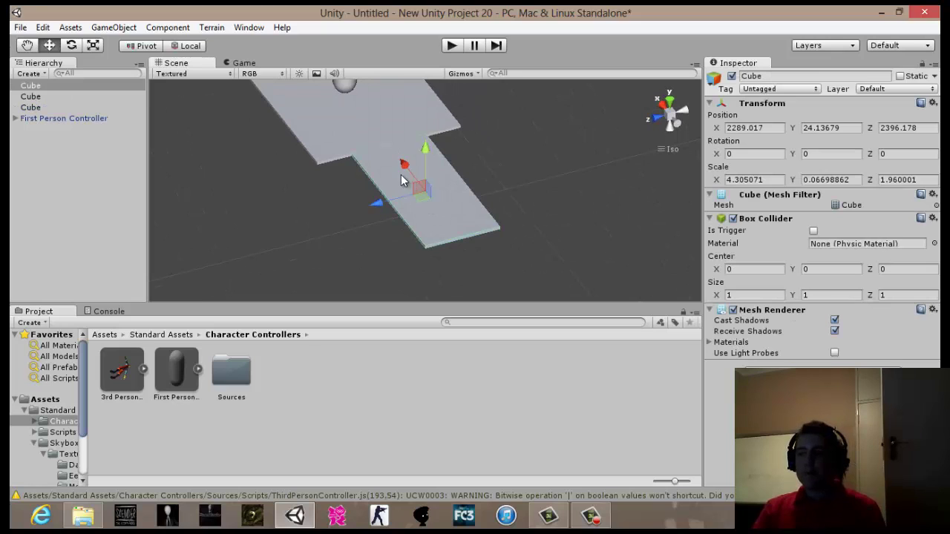
{"action": "left_click_drag", "start_coordinate": [399, 165], "coordinate": [482, 251]}
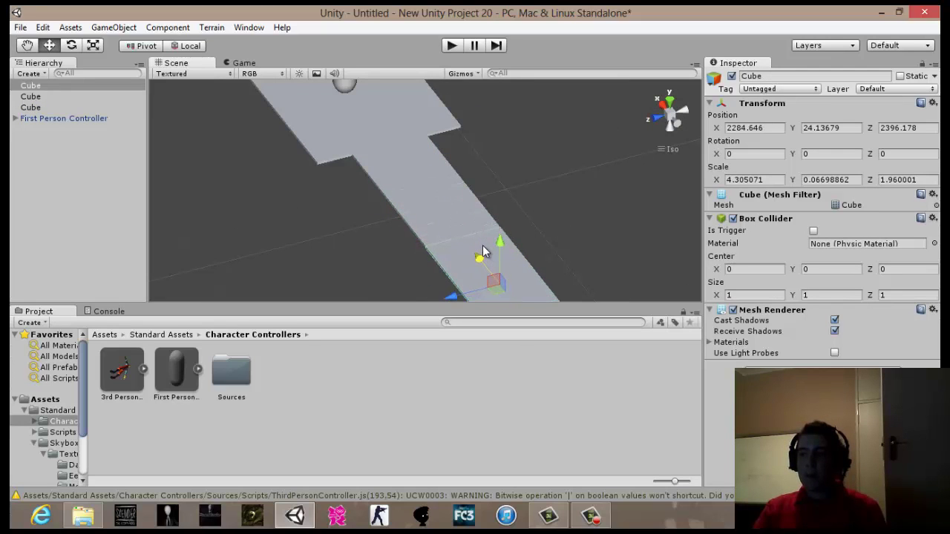
Resize the end slab to about 2.20 in X and 8.99 in Z and shift it to about 2285.73 in X
{"action": "key", "text": "r"}
{"action": "scroll", "coordinate": [475, 251], "scroll_direction": "down", "scroll_amount": 5}
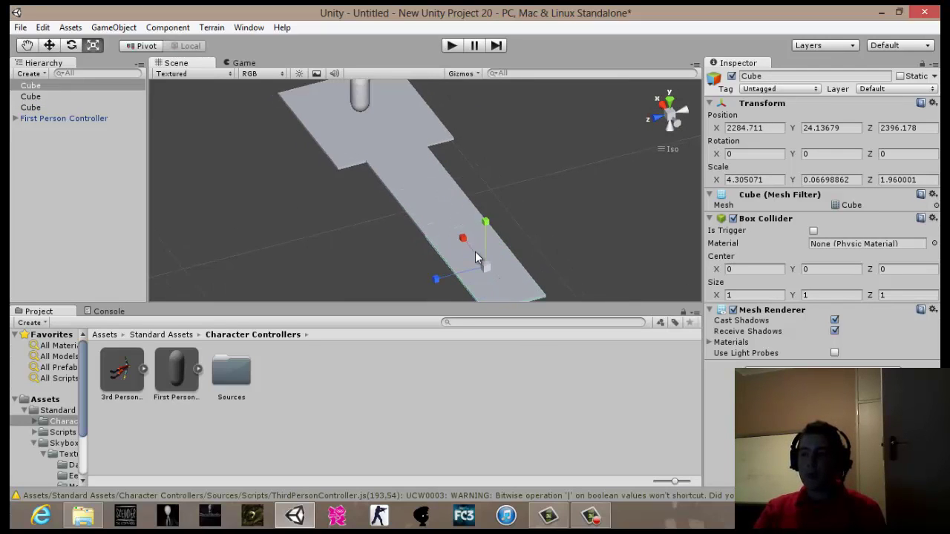
{"action": "mouse_move", "coordinate": [448, 225]}
{"action": "left_mouse_down"}
{"action": "mouse_move", "coordinate": [458, 236]}
{"action": "mouse_move", "coordinate": [435, 217]}
{"action": "left_mouse_up"}
{"action": "key", "text": "w"}
{"action": "key", "text": "r"}
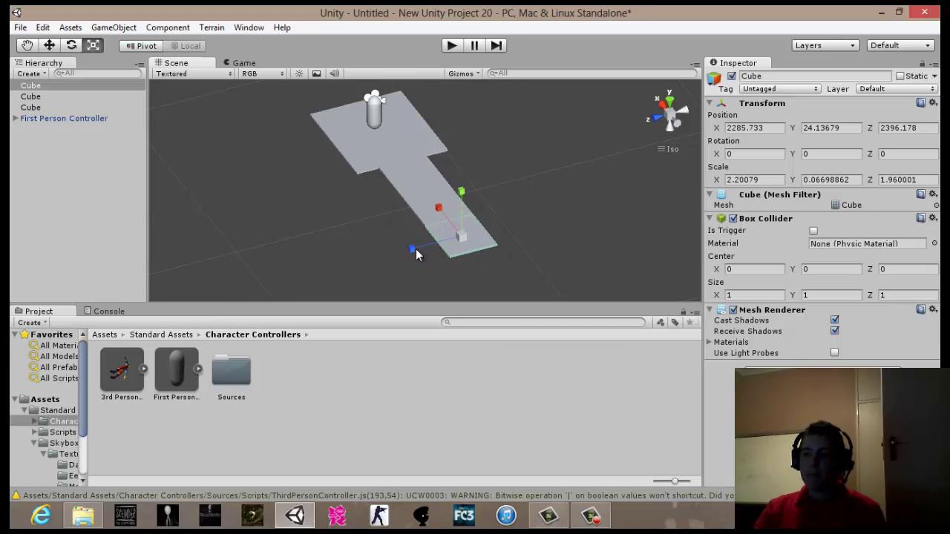
{"action": "left_click_drag", "start_coordinate": [415, 249], "coordinate": [240, 303]}
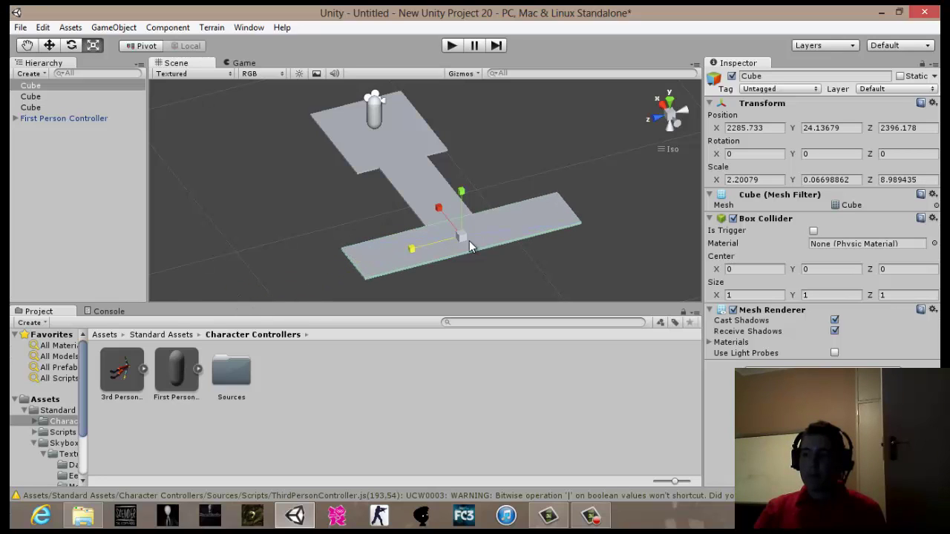
Slide the long end slab along Z to about 2399.68 so it forms an L-shaped turn with the corridor
{"action": "key", "text": "w"}
{"action": "left_click_drag", "start_coordinate": [416, 252], "coordinate": [396, 267]}
{"action": "left_click", "coordinate": [396, 272]}
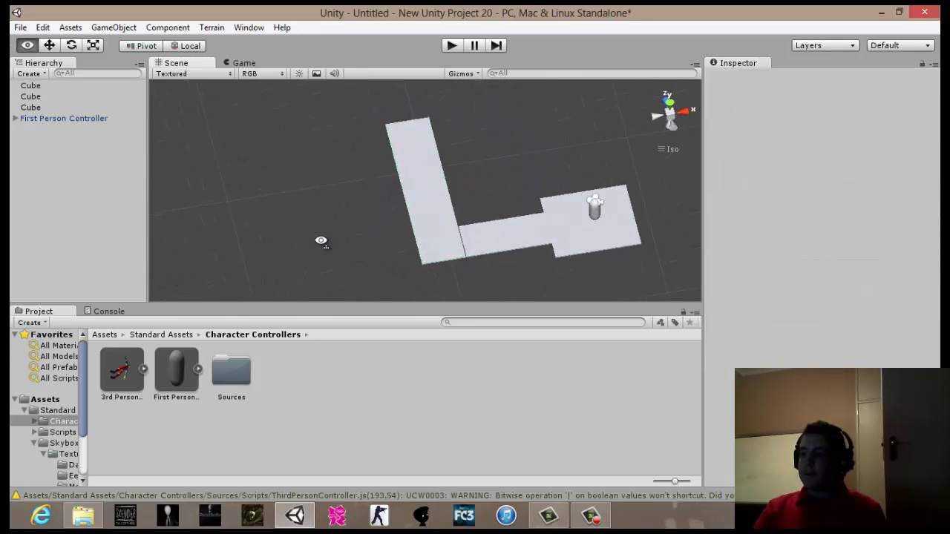
Nudge the long end slab along X to about 2285.78 to line it up with the corridor's edge
{"action": "left_click_drag", "start_coordinate": [318, 239], "coordinate": [316, 218], "text": "alt"}
{"action": "left_click", "coordinate": [392, 221]}
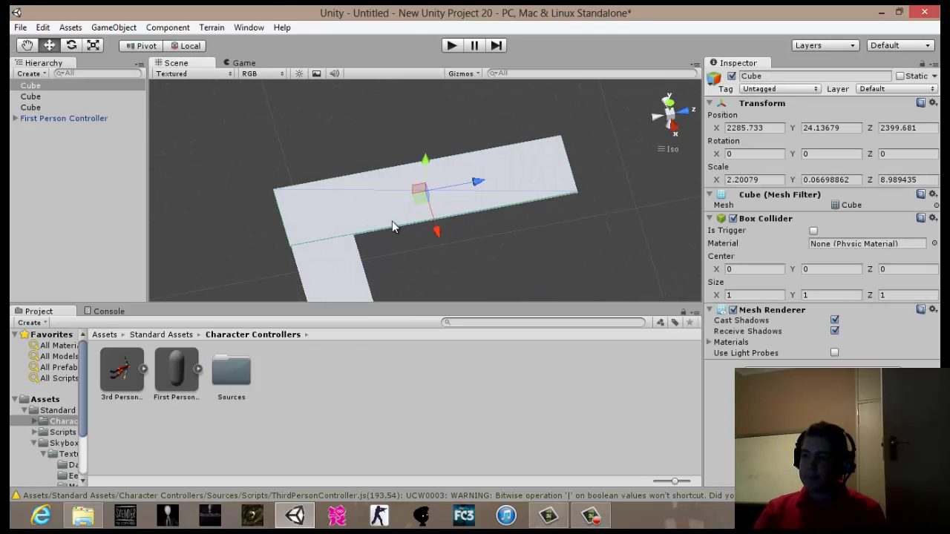
{"action": "left_click", "coordinate": [445, 244]}
{"action": "left_click_drag", "start_coordinate": [445, 243], "coordinate": [414, 178], "text": "alt"}
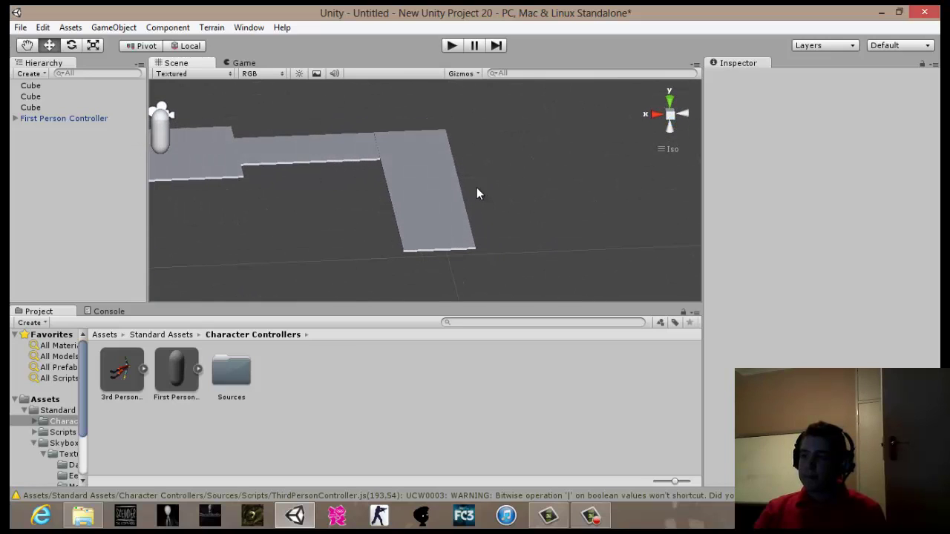
{"action": "left_click", "coordinate": [436, 190]}
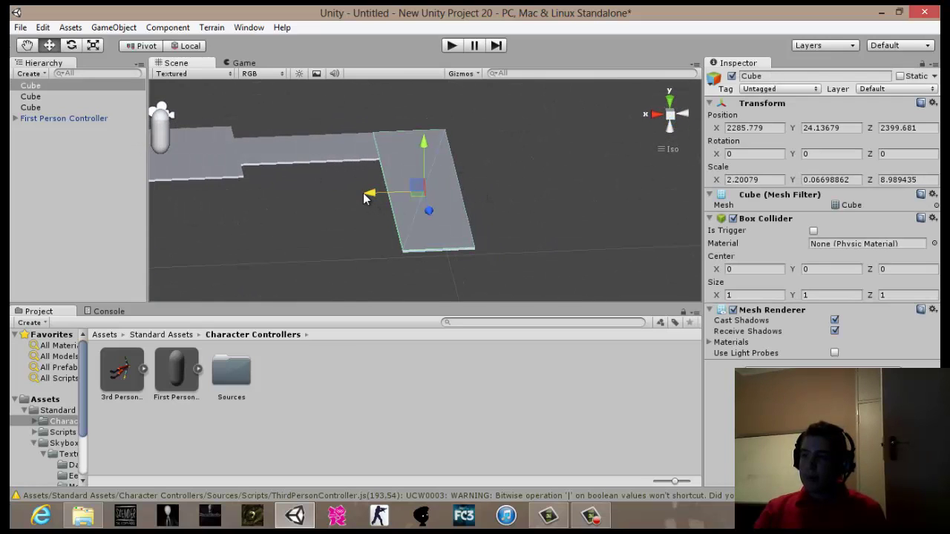
{"action": "left_click", "coordinate": [334, 211]}
{"action": "left_click_drag", "start_coordinate": [335, 210], "coordinate": [620, 184], "text": "alt"}
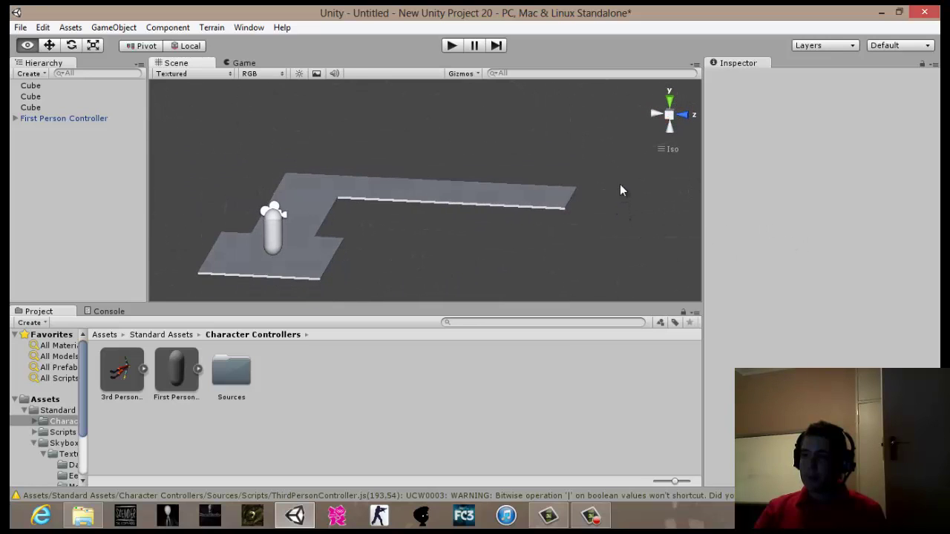
{"action": "left_click", "coordinate": [498, 199]}
{"action": "left_click_drag", "start_coordinate": [483, 200], "coordinate": [320, 199]}
{"action": "left_click", "coordinate": [476, 226]}
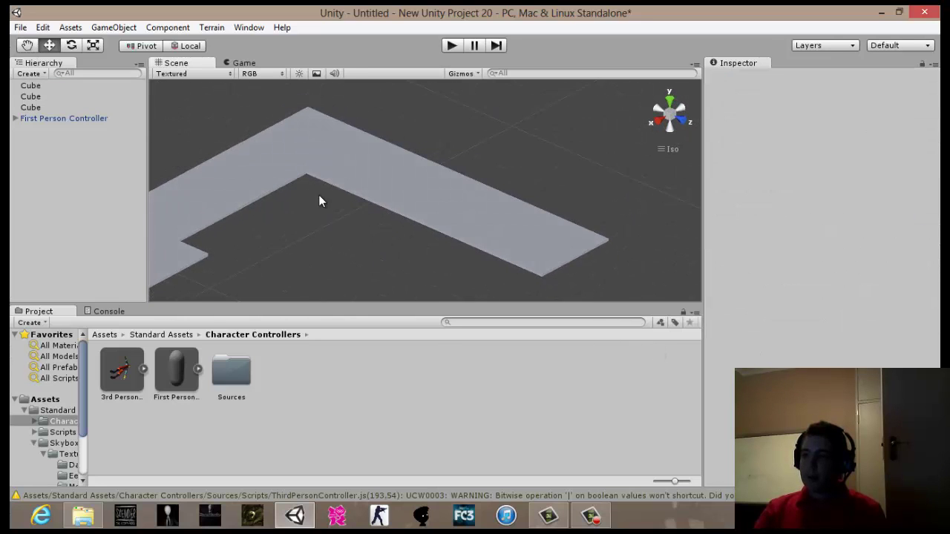
Duplicate the long end slab of the L-shaped turn and move the copy along Z to about 2408.67, flush with its end
{"action": "scroll", "coordinate": [320, 203], "scroll_direction": "down", "scroll_amount": 2}
{"action": "scroll", "coordinate": [334, 194], "scroll_direction": "down", "scroll_amount": 1}
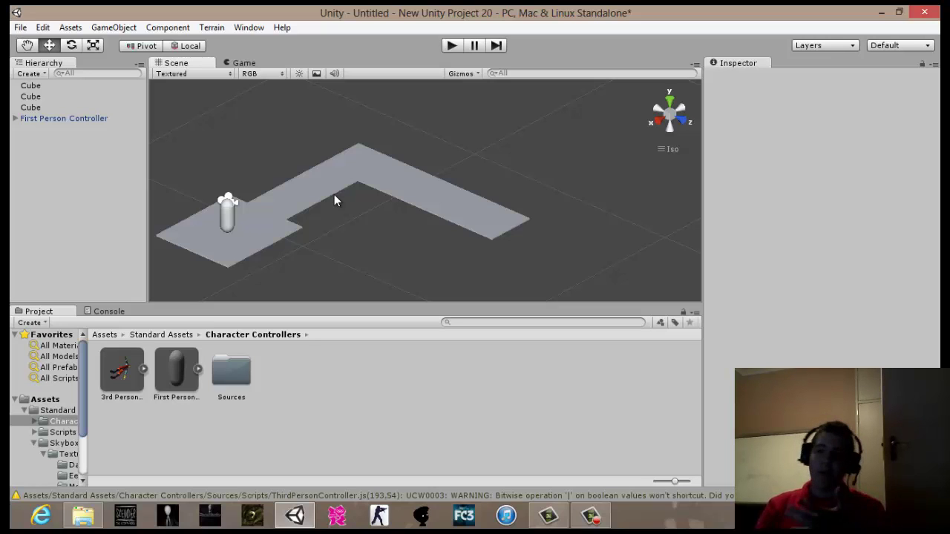
{"action": "left_click_drag", "start_coordinate": [366, 233], "coordinate": [123, 223], "text": "alt"}
{"action": "left_click_drag", "start_coordinate": [224, 259], "coordinate": [118, 280], "text": "alt"}
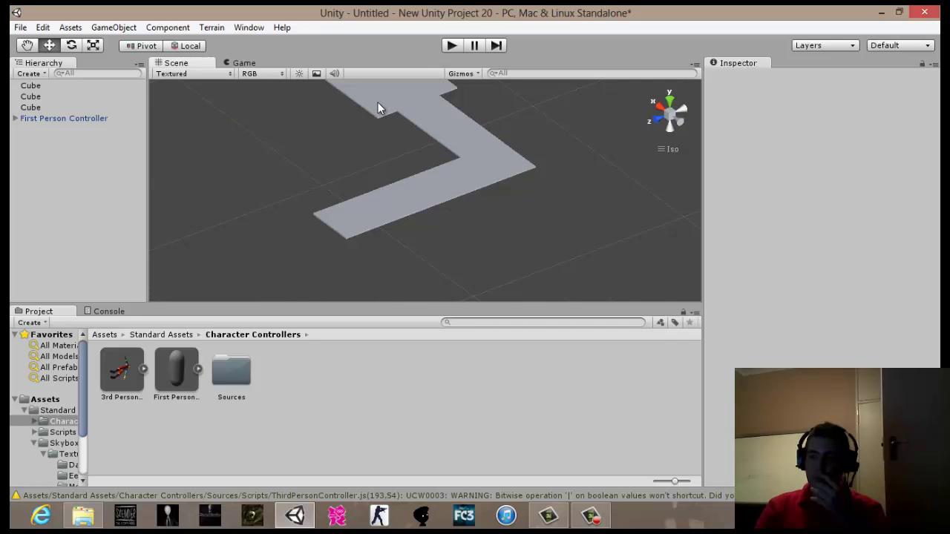
{"action": "left_click", "coordinate": [352, 230]}
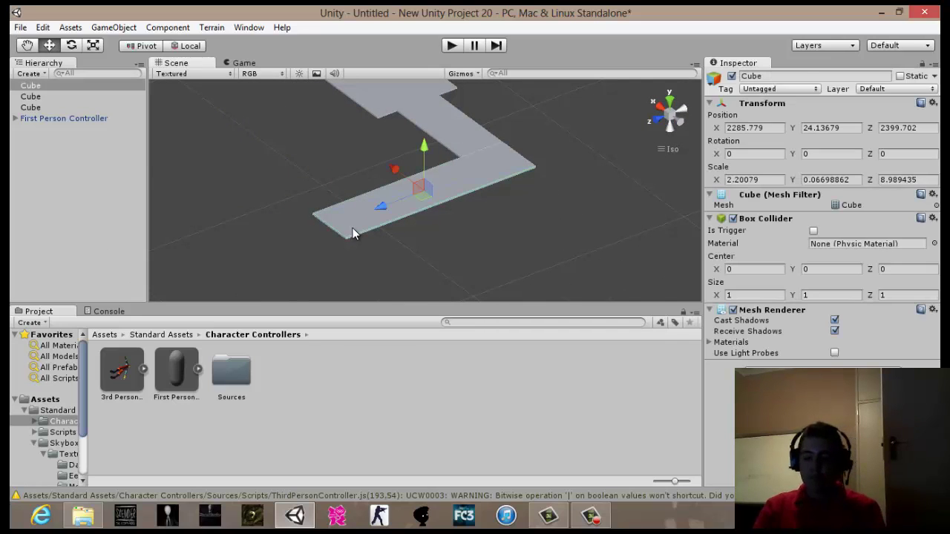
{"action": "key", "text": "ctrl+d"}
{"action": "left_click_drag", "start_coordinate": [380, 208], "coordinate": [199, 299]}
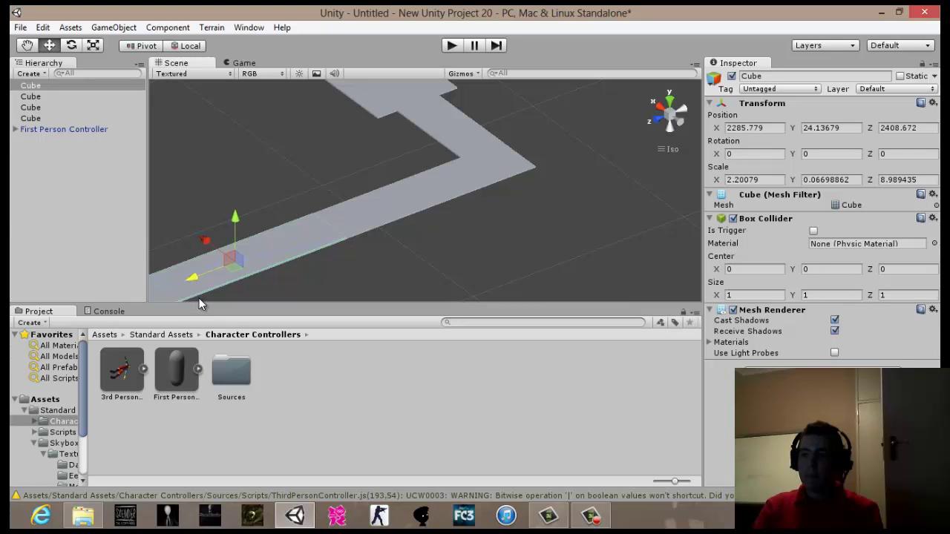
Widen the copied end slab to about 11.42 in X so it forms a large room floor
{"action": "key", "text": "r"}
{"action": "scroll", "coordinate": [234, 248], "scroll_direction": "down", "scroll_amount": 5}
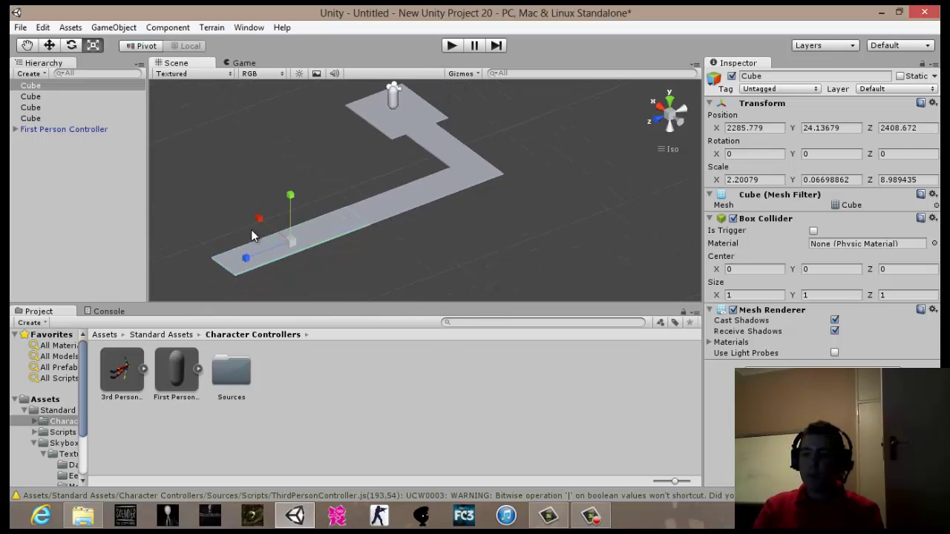
{"action": "left_click_drag", "start_coordinate": [260, 220], "coordinate": [226, 184]}
{"action": "left_click", "coordinate": [481, 240]}
{"action": "left_click_drag", "start_coordinate": [480, 240], "coordinate": [323, 249], "text": "alt"}
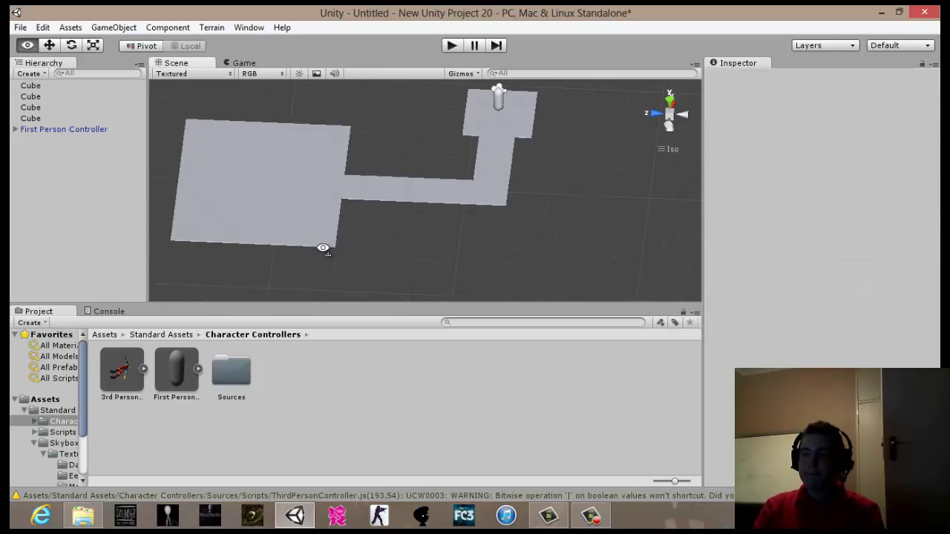
Duplicate the large room slab and move the copy along X to about 2274.38, flush with the room's edge
{"action": "left_click", "coordinate": [283, 231]}
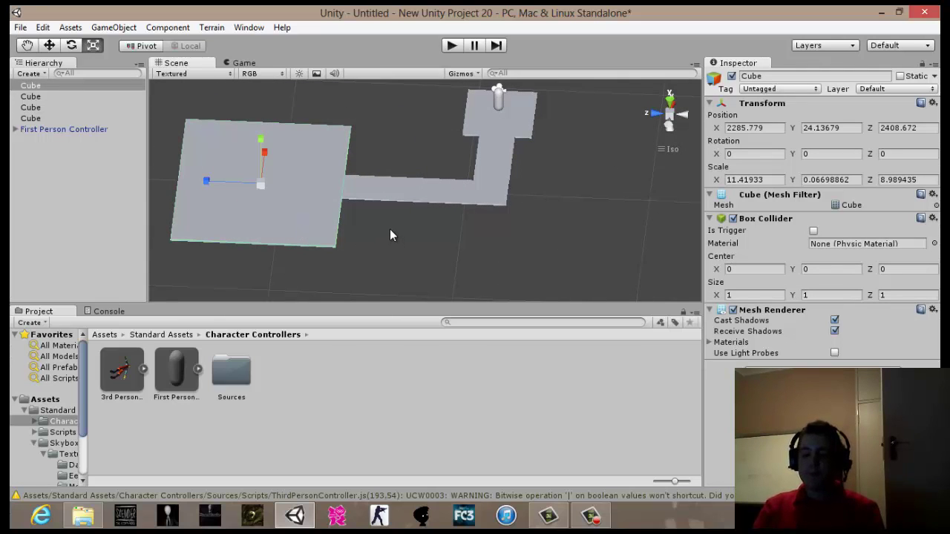
{"action": "left_click_drag", "start_coordinate": [390, 236], "coordinate": [277, 248], "text": "alt"}
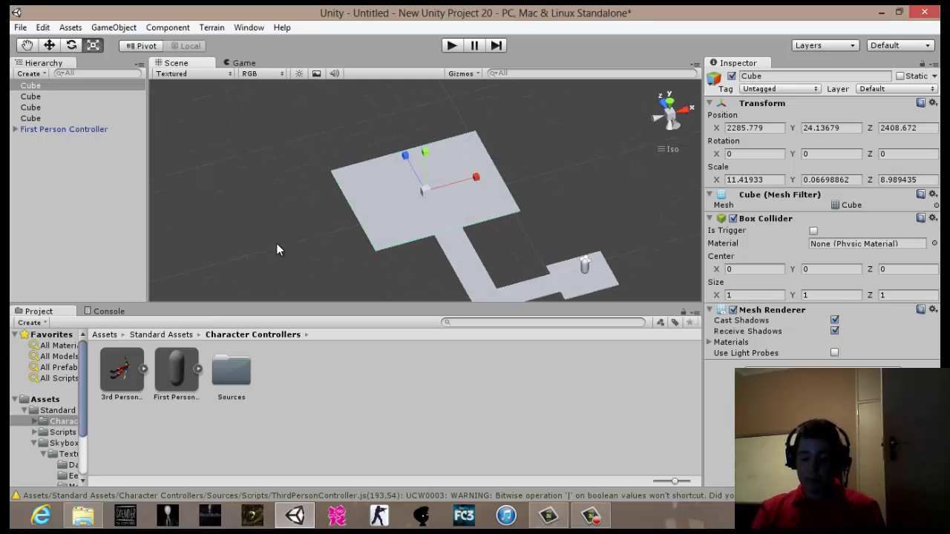
{"action": "key", "text": "w"}
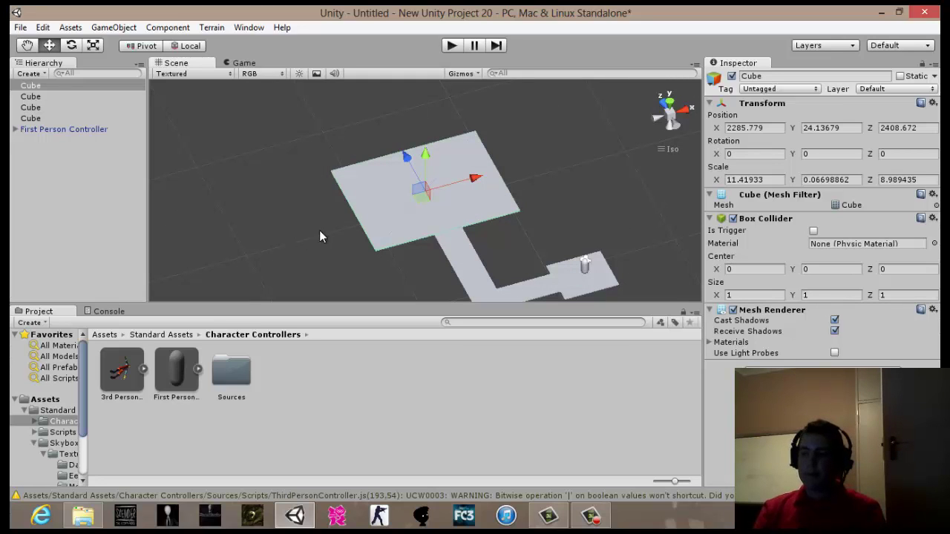
{"action": "key", "text": "ctrl+d"}
{"action": "left_click_drag", "start_coordinate": [460, 183], "coordinate": [329, 220]}
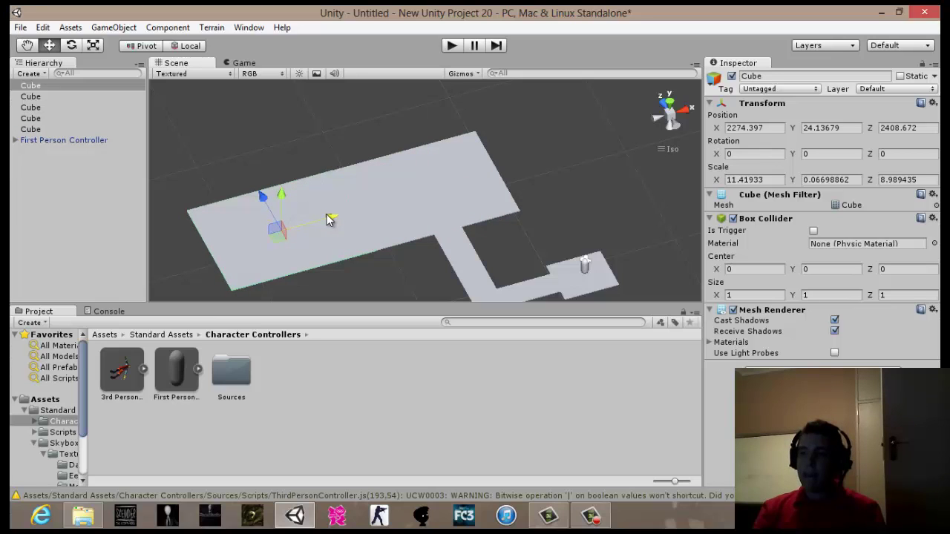
Narrow the copied room slab to about 4.08 in Z to form a side corridor
{"action": "key", "text": "r"}
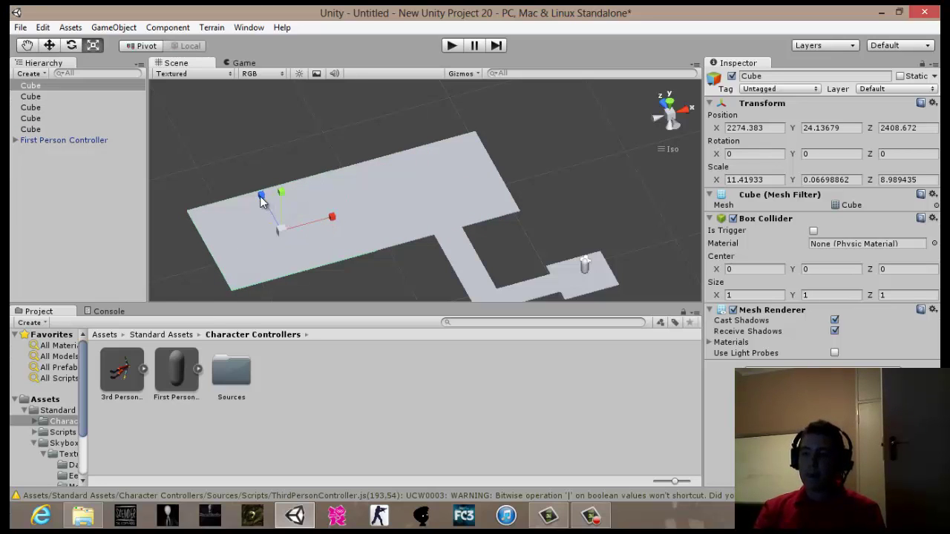
{"action": "left_click_drag", "start_coordinate": [261, 198], "coordinate": [266, 219]}
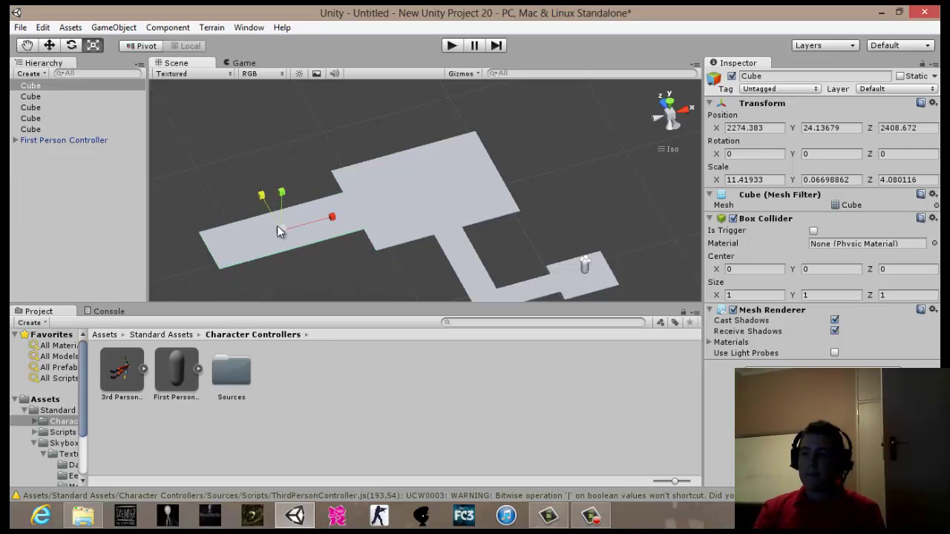
{"action": "right_click_drag", "start_coordinate": [277, 226], "coordinate": [191, 257]}
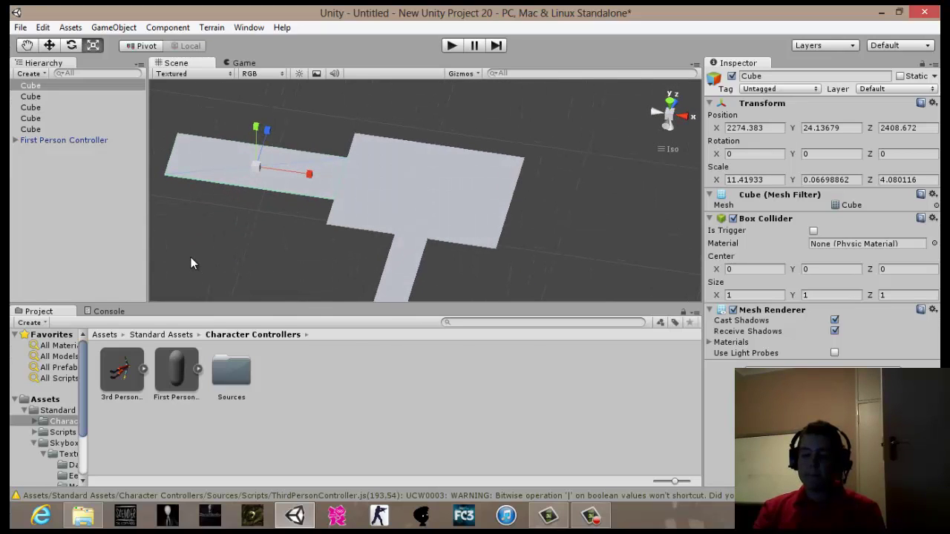
Duplicate the side corridor and move the copy along X to about 2297.17, on the opposite side of the large room
{"action": "key", "text": "ctrl+d"}
{"action": "key", "text": "w"}
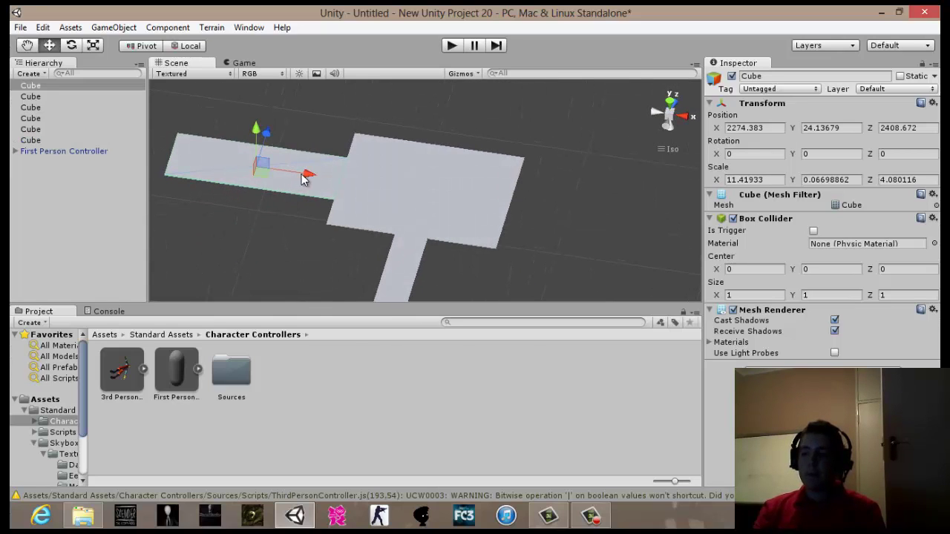
{"action": "left_click_drag", "start_coordinate": [303, 178], "coordinate": [640, 215]}
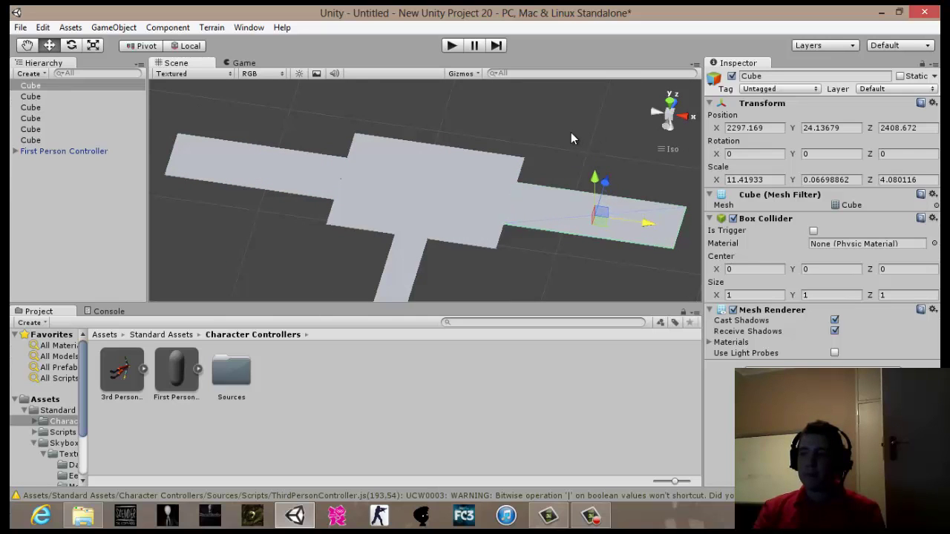
{"action": "left_click", "coordinate": [570, 138]}
{"action": "left_click_drag", "start_coordinate": [571, 138], "coordinate": [445, 149], "text": "alt"}
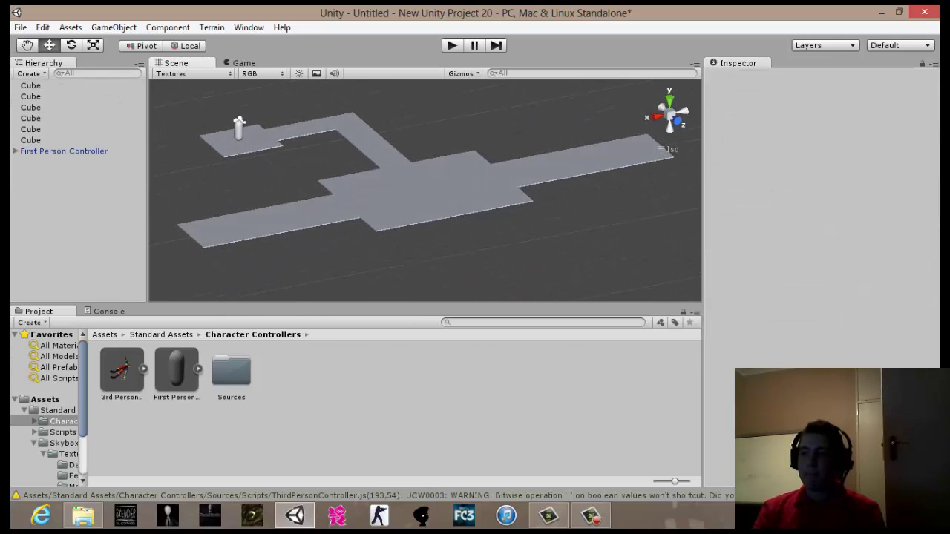
Duplicate the first side corridor and move the copy along X to about 2262.98 to extend it away from the large room
{"action": "left_click_drag", "start_coordinate": [527, 216], "coordinate": [344, 267], "text": "alt"}
{"action": "scroll", "coordinate": [344, 267], "scroll_direction": "down", "scroll_amount": 3}
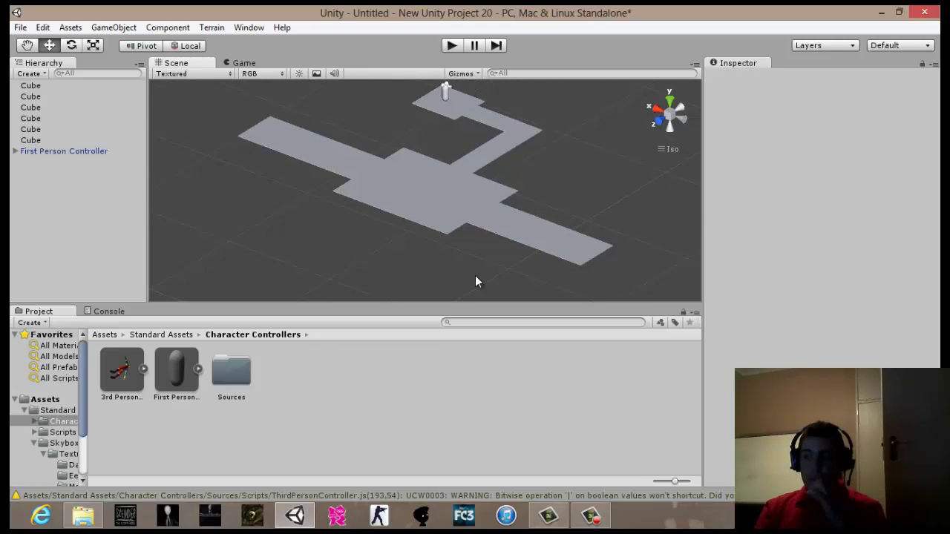
{"action": "left_click_drag", "start_coordinate": [475, 278], "coordinate": [155, 287], "text": "alt"}
{"action": "left_click", "coordinate": [276, 229]}
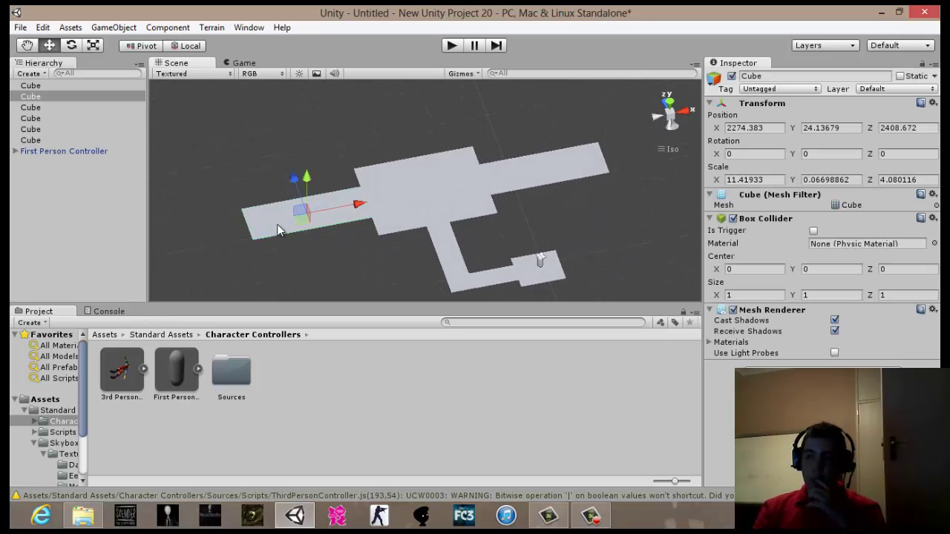
{"action": "key", "text": "ctrl+d"}
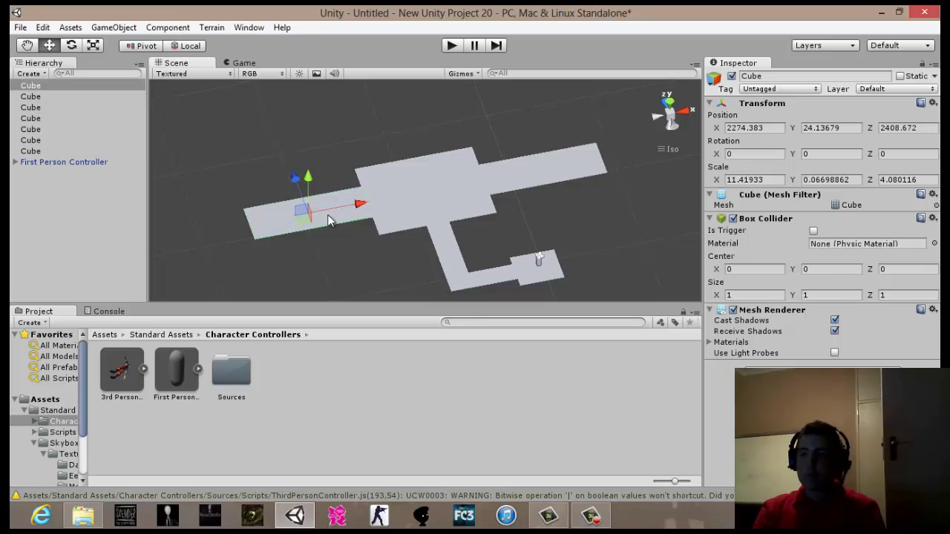
{"action": "left_click_drag", "start_coordinate": [362, 205], "coordinate": [237, 237]}
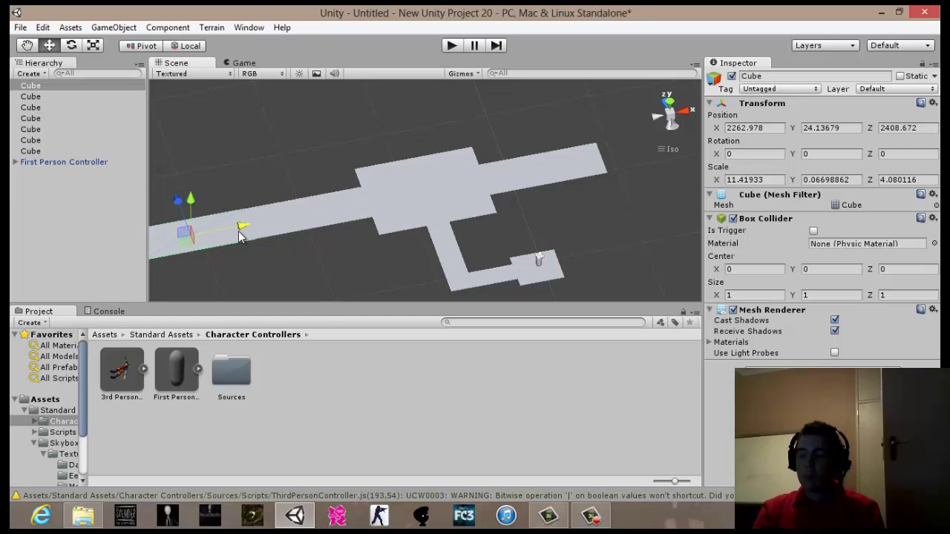
Duplicate the outer corridor slab and move the copy farther along X to lengthen the corridor by another segment
{"action": "key", "text": "f"}
{"action": "key", "text": "ctrl+d"}
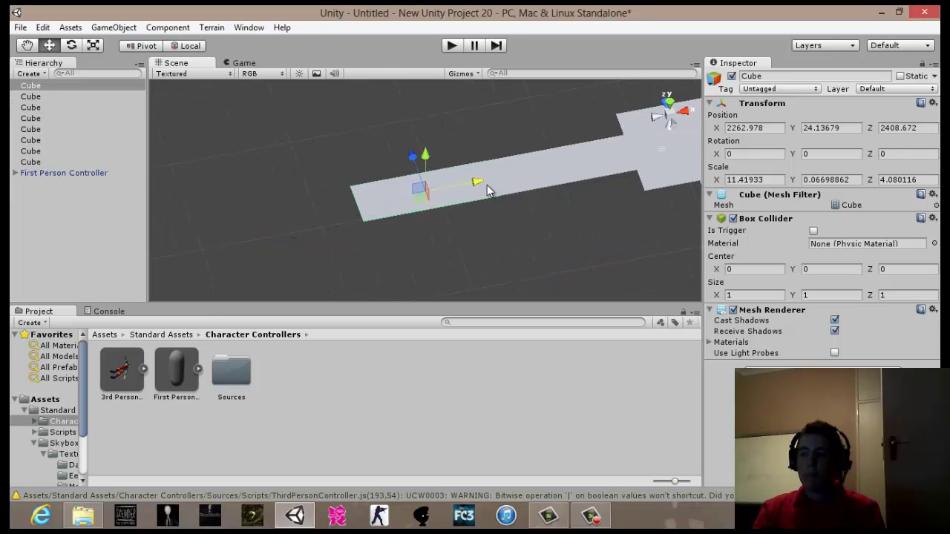
{"action": "left_click_drag", "start_coordinate": [480, 185], "coordinate": [315, 191]}
{"action": "left_click", "coordinate": [371, 233]}
{"action": "scroll", "coordinate": [316, 190], "scroll_direction": "down", "scroll_amount": 5}
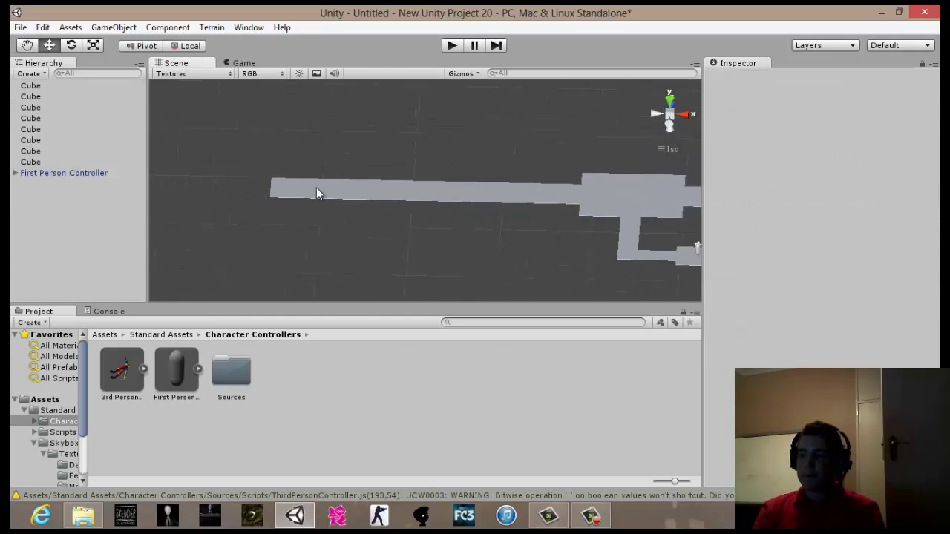
Duplicate the large room slab and move the copy along X to about 2251.64, at the long corridor's far end
{"action": "left_click_drag", "start_coordinate": [379, 222], "coordinate": [307, 214], "text": "alt"}
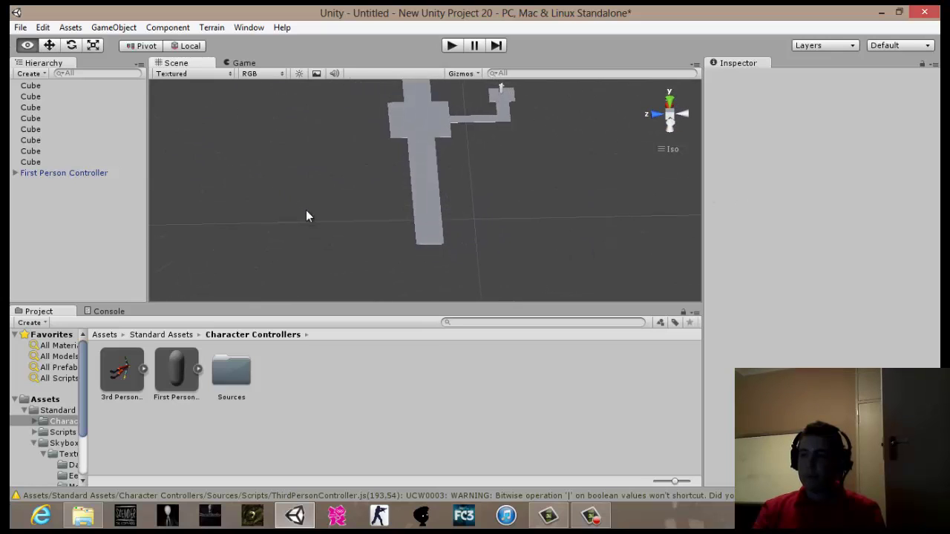
{"action": "left_click", "coordinate": [420, 121]}
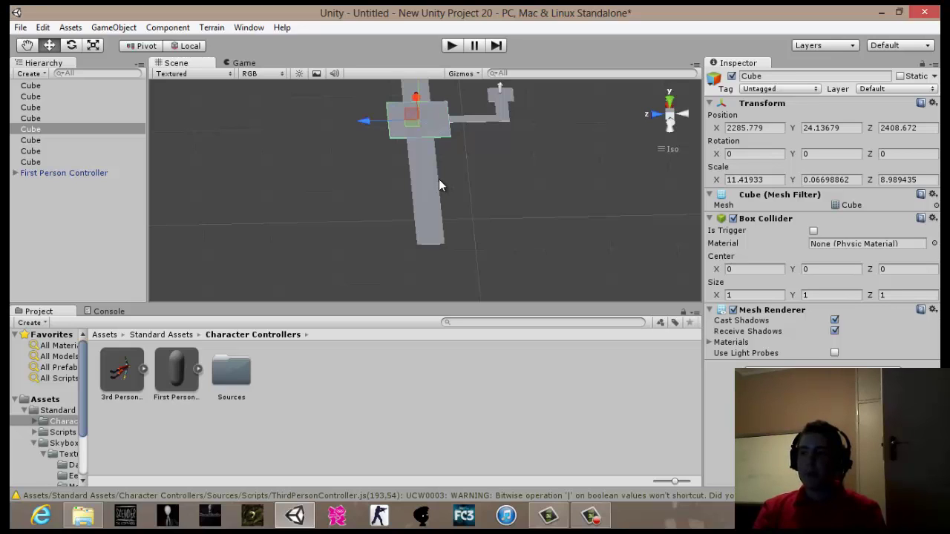
{"action": "key", "text": "ctrl+d"}
{"action": "left_click_drag", "start_coordinate": [412, 102], "coordinate": [429, 204]}
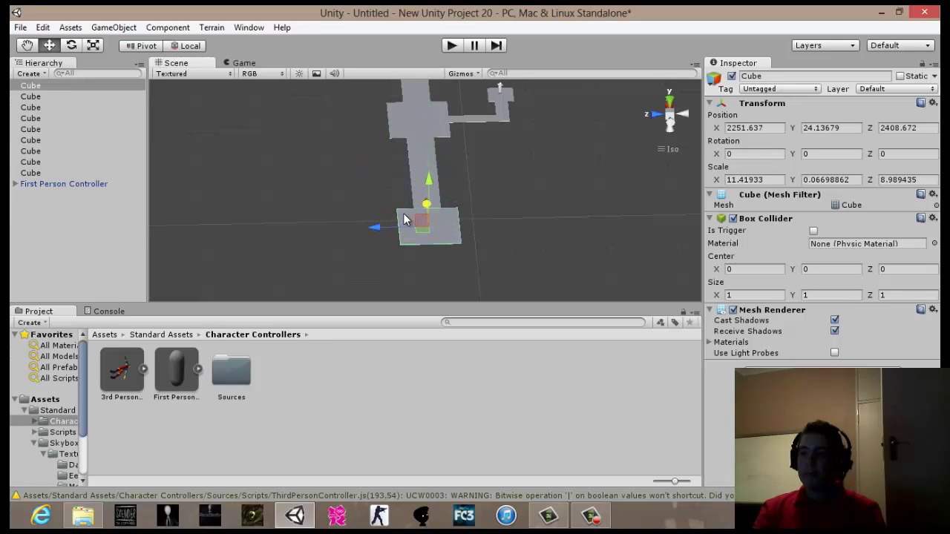
Shift the far room slab along Z toward the starting area's side so its outer edge lines up with the corridor's edge
{"action": "left_click_drag", "start_coordinate": [377, 222], "coordinate": [249, 93]}
{"action": "left_click", "coordinate": [524, 234]}
{"action": "left_click", "coordinate": [425, 207]}
{"action": "left_click", "coordinate": [466, 213]}
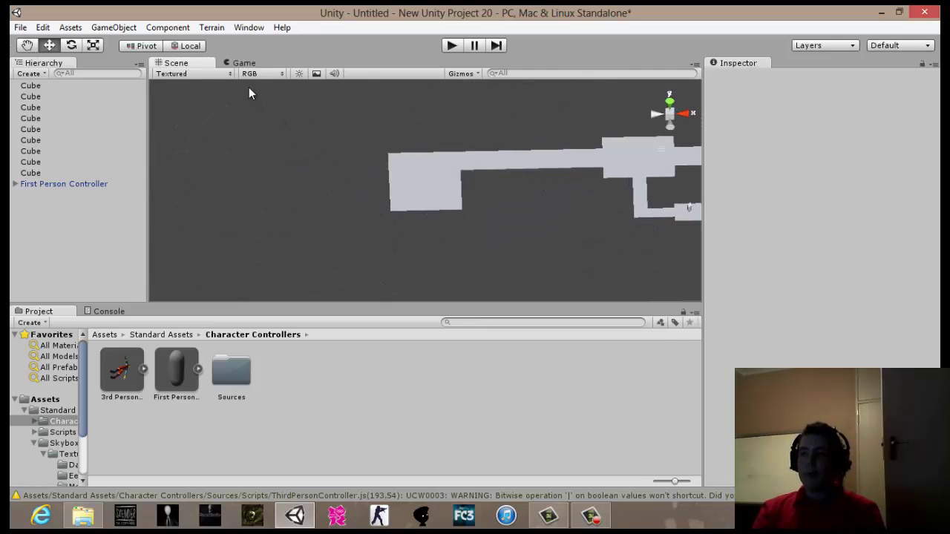
{"action": "left_click", "coordinate": [100, 28]}
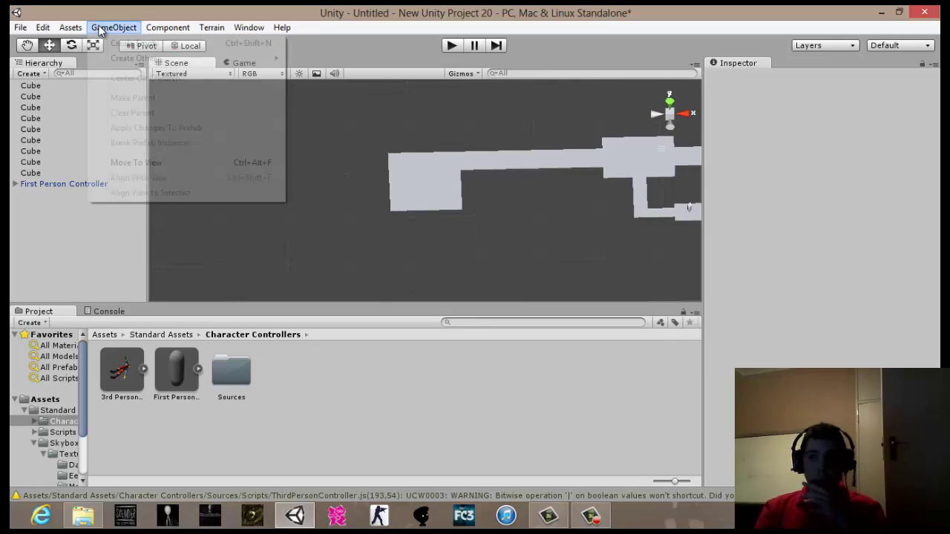
{"action": "mouse_move", "coordinate": [126, 60]}
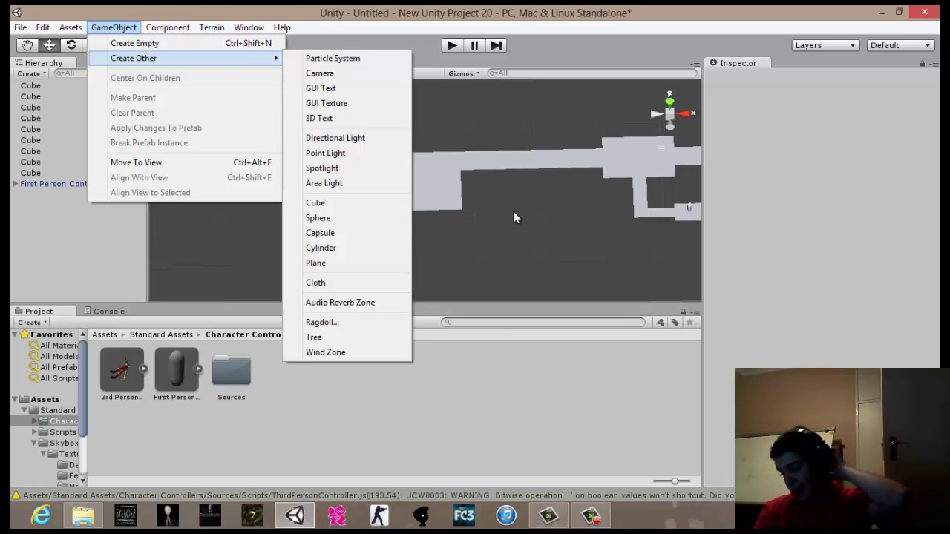
{"action": "left_click", "coordinate": [605, 521]}
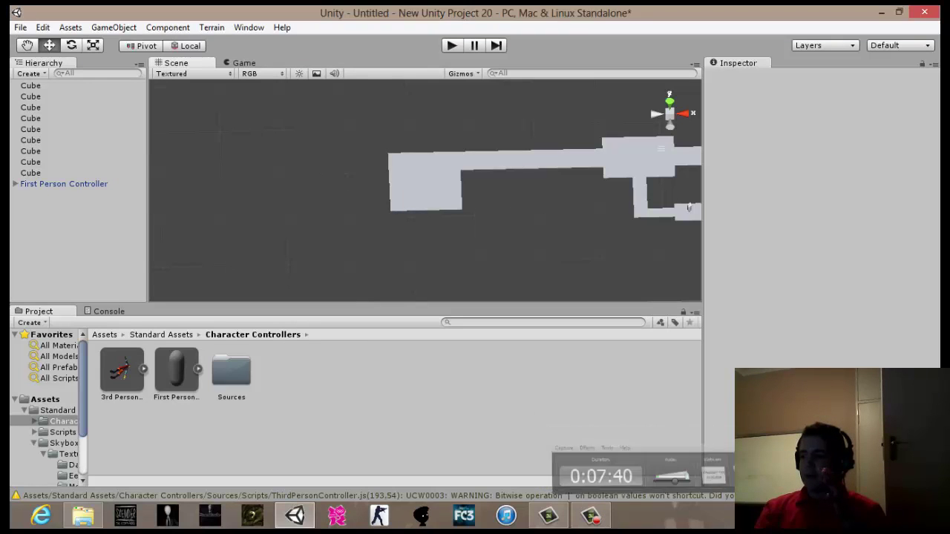
{"action": "left_click", "coordinate": [591, 518]}
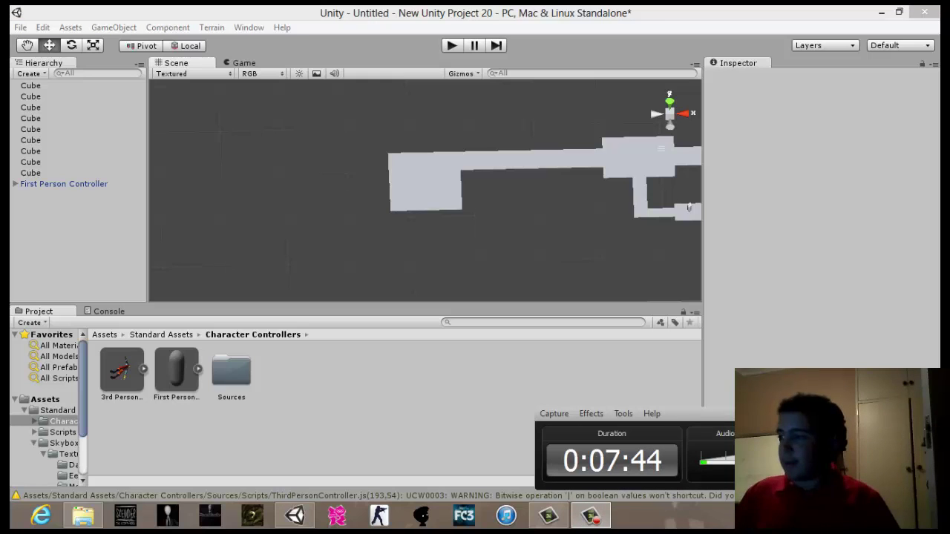
{"action": "left_click", "coordinate": [742, 414]}
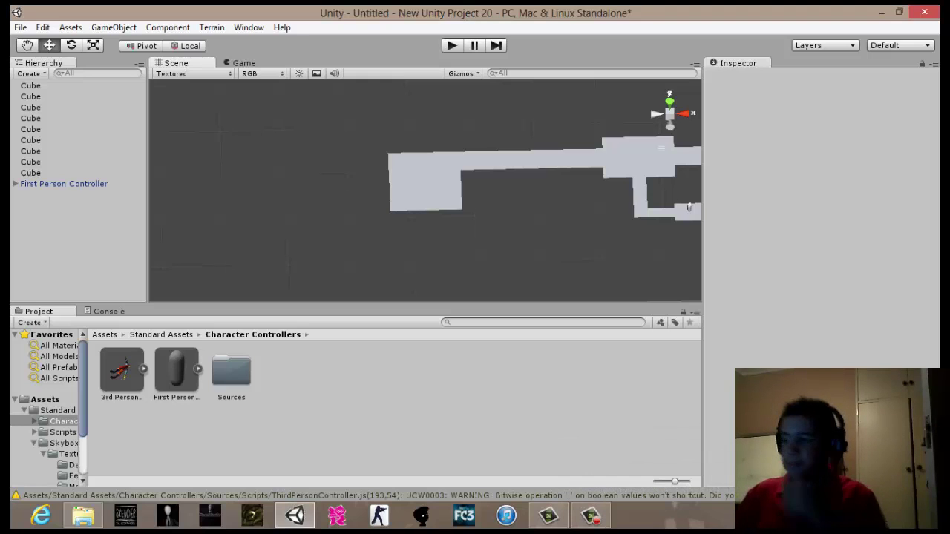
{"action": "right_click_drag", "start_coordinate": [543, 267], "coordinate": [530, 320]}
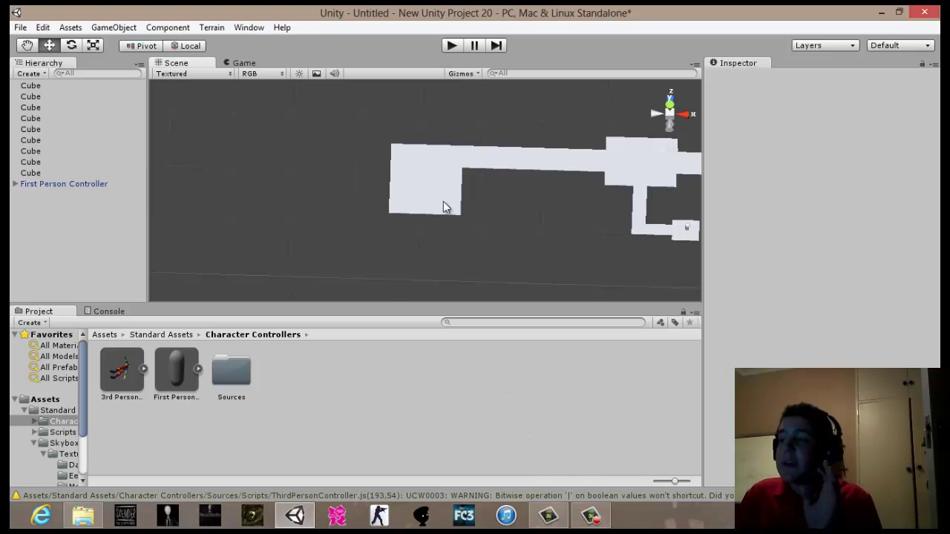
{"action": "right_click_drag", "start_coordinate": [443, 201], "coordinate": [488, 120]}
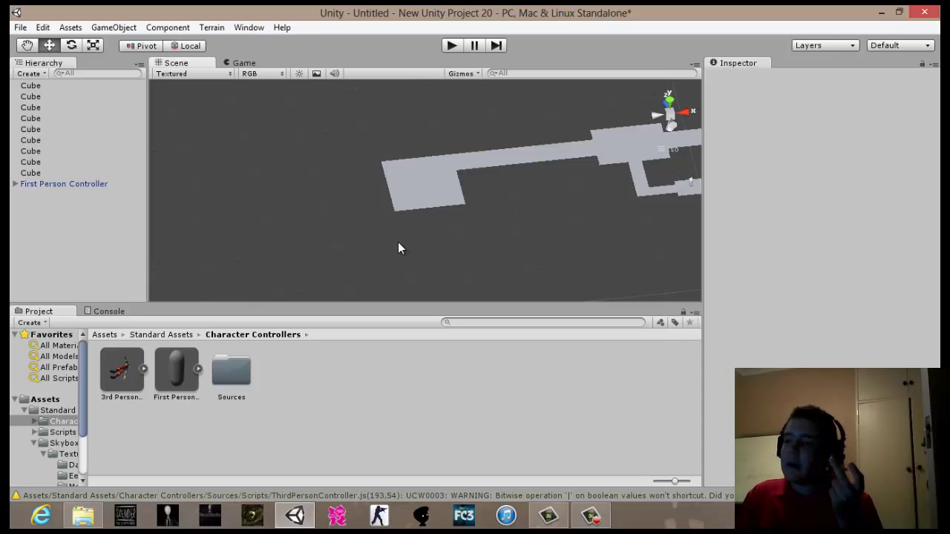
{"action": "right_click_drag", "start_coordinate": [398, 242], "coordinate": [262, 210]}
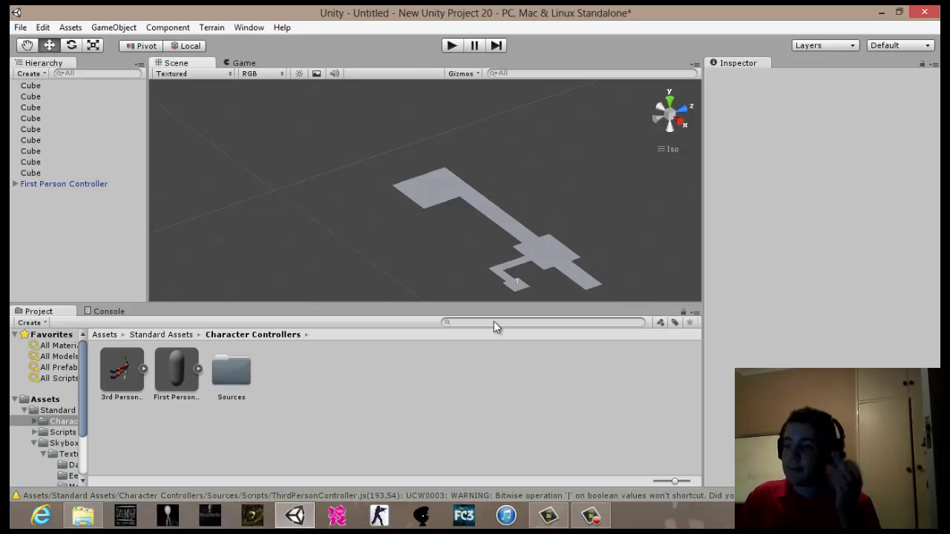
{"action": "left_click", "coordinate": [590, 516]}
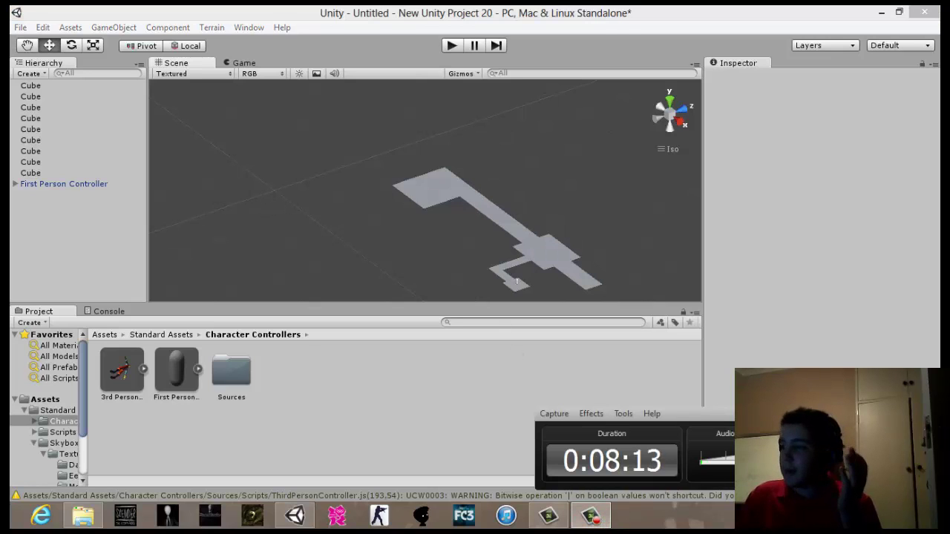